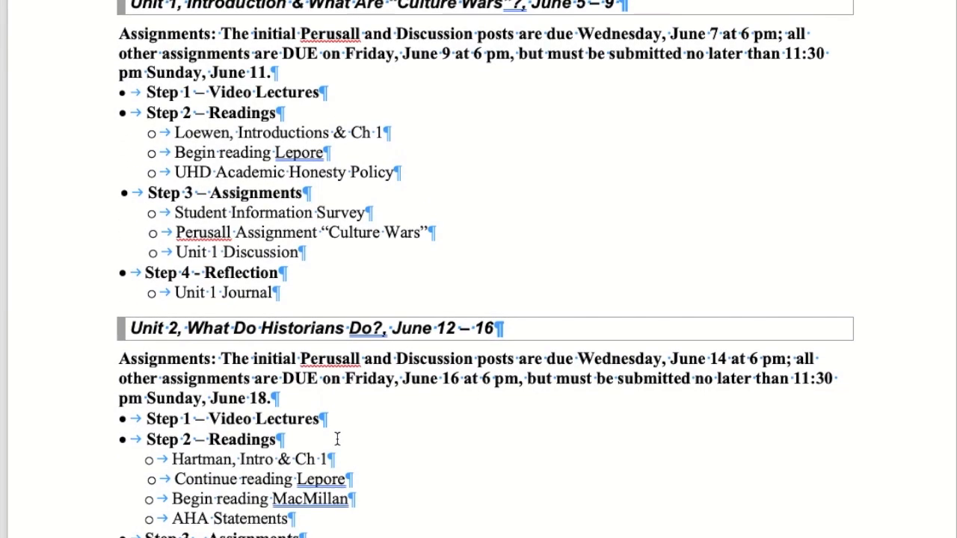
# Step: Review the unit assignments in the syllabus and open the course's assignment lists in Perusall and Canvas
pyautogui.scroll(-2, 336, 439)
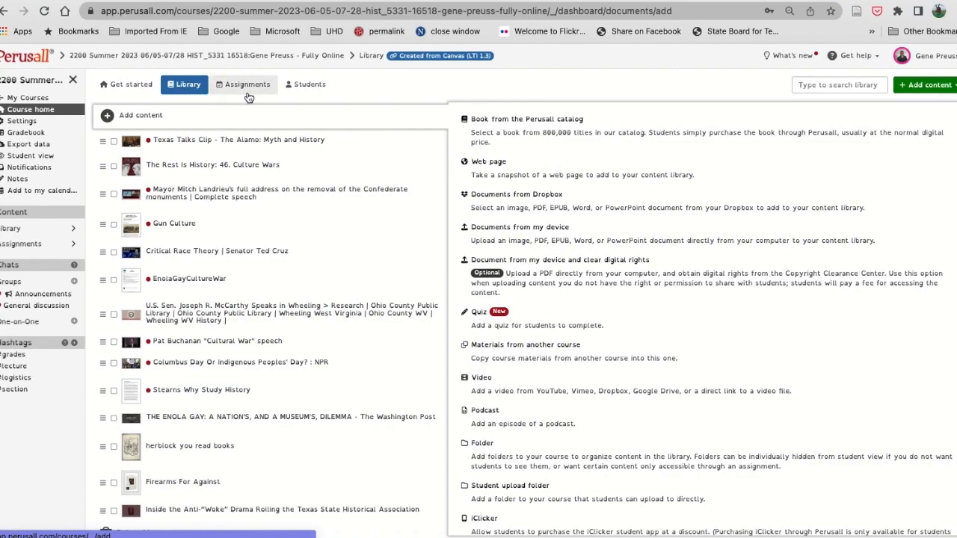
pyautogui.click(244, 87)
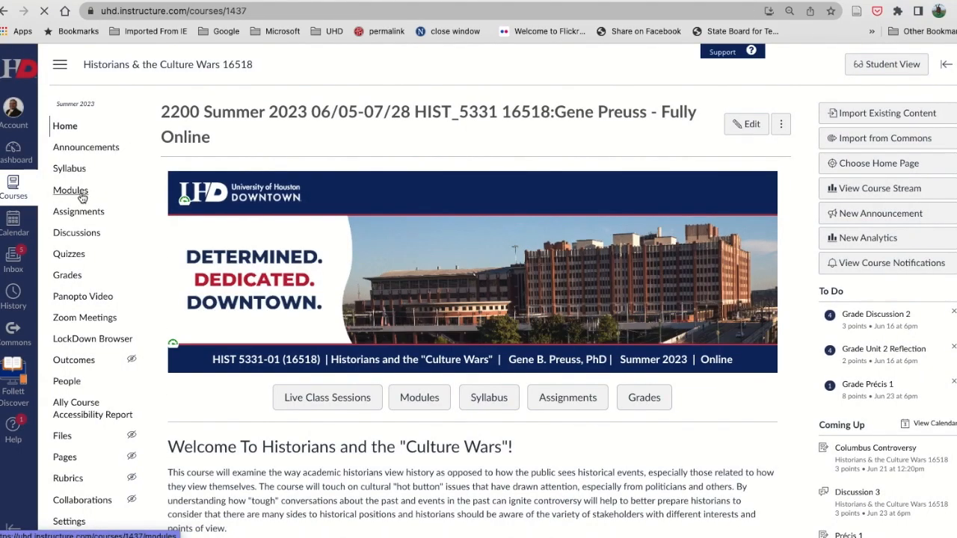
pyautogui.click(77, 213)
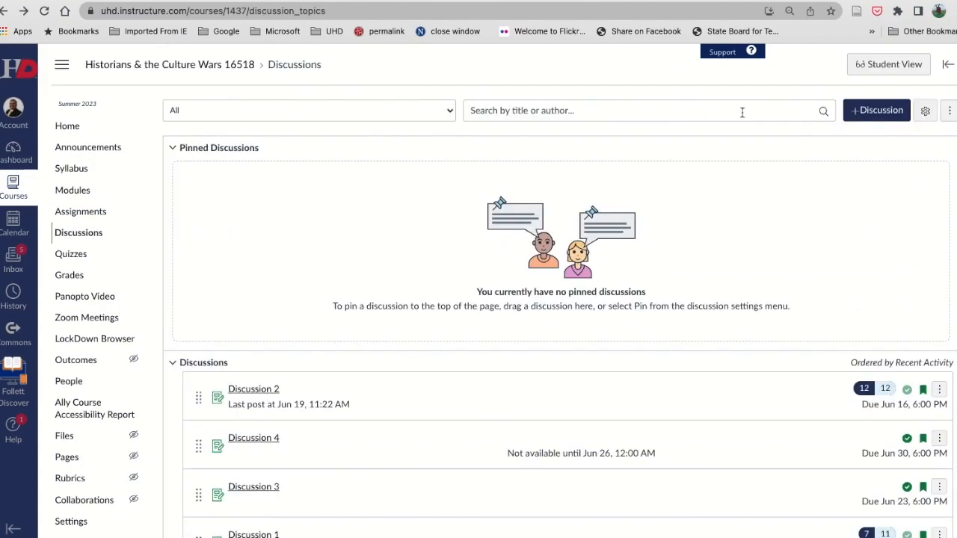
# Step: Create a new discussion titled "Discussion 5" and paste in the copied prompt and instructions about what characterizes a 'professional' historian
pyautogui.click(861, 118)
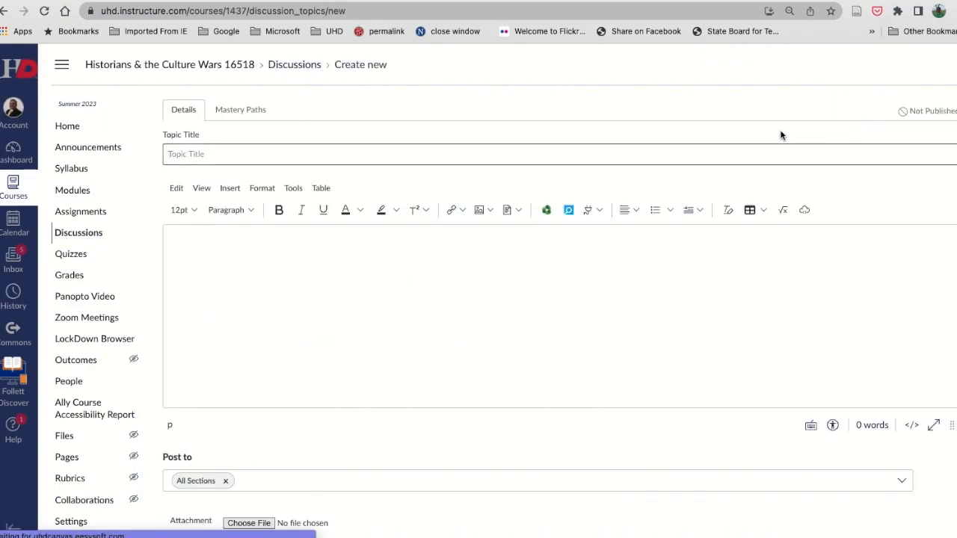
pyautogui.write('Di')
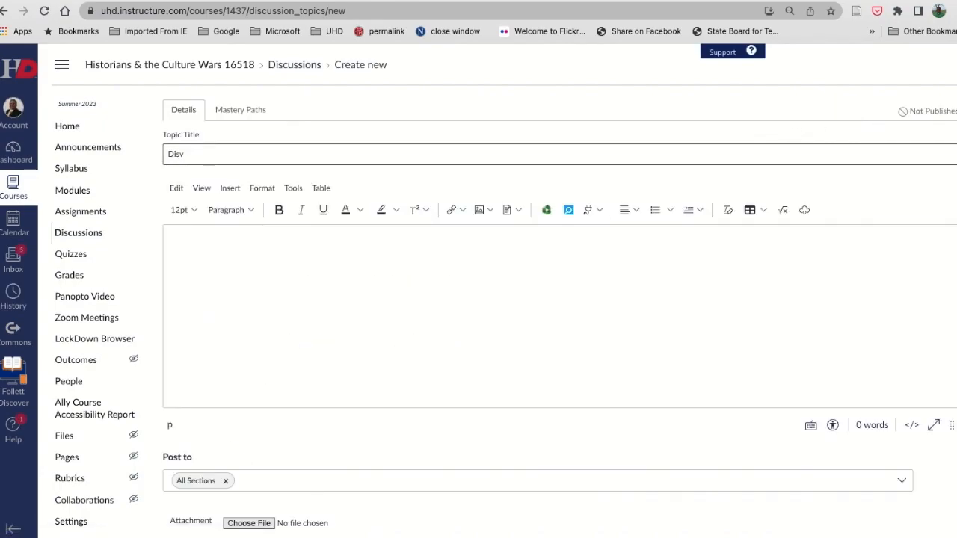
pyautogui.write('scussion 5')
pyautogui.click(722, 277)
pyautogui.hotkey('ctrl', 'v')
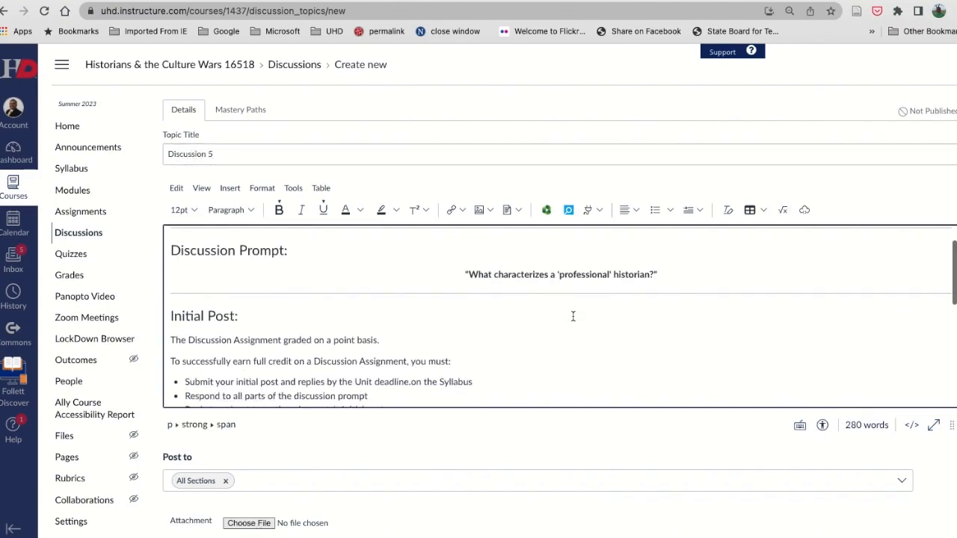
# Step: Review the pasted instructions, require users to post before seeing replies, and make the discussion graded
pyautogui.scroll(-5, 573, 316)
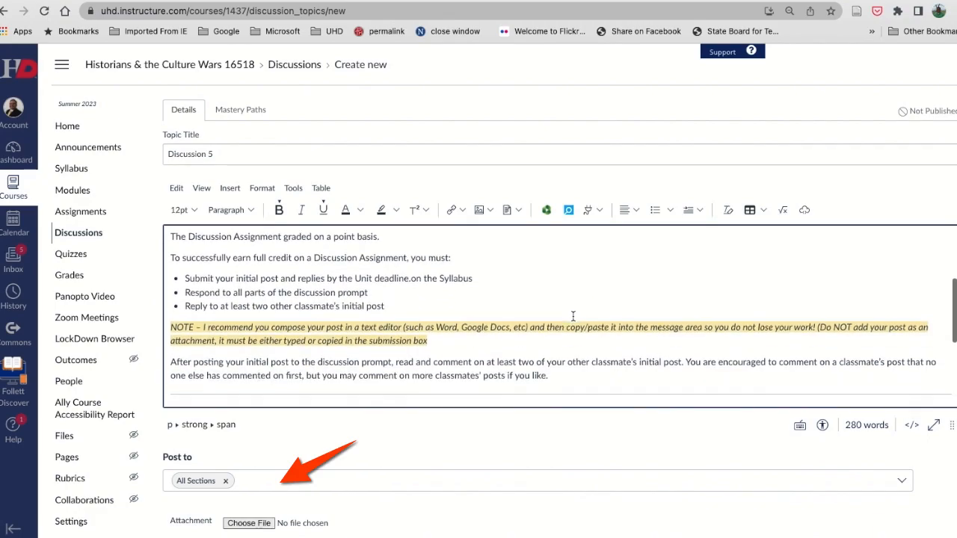
pyautogui.scroll(-1, 572, 316)
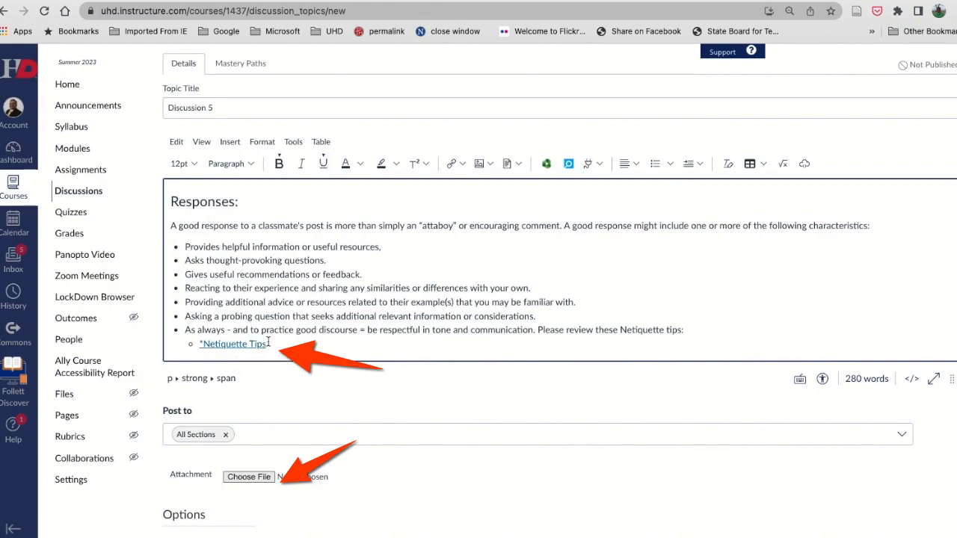
pyautogui.scroll(-5, 381, 356)
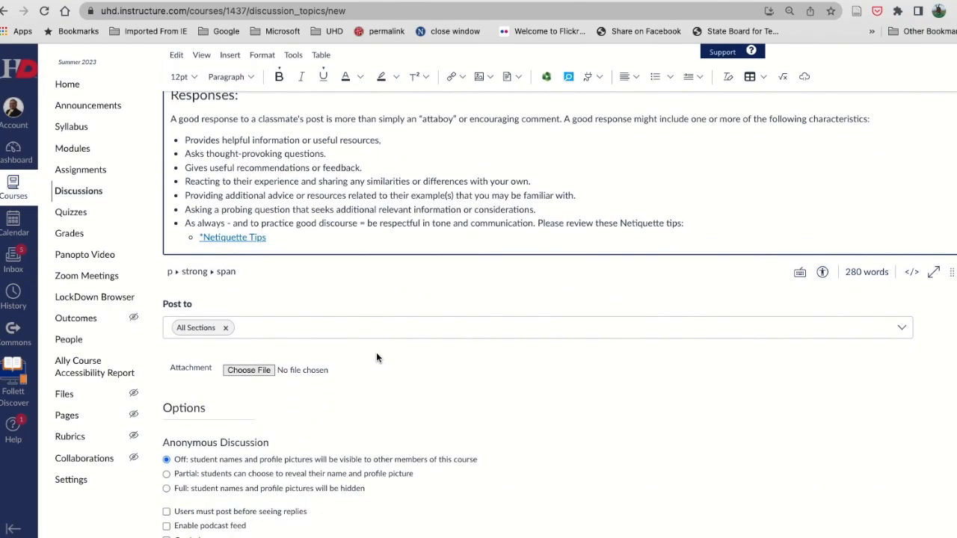
pyautogui.scroll(2, 287, 156)
pyautogui.scroll(-2, 215, 103)
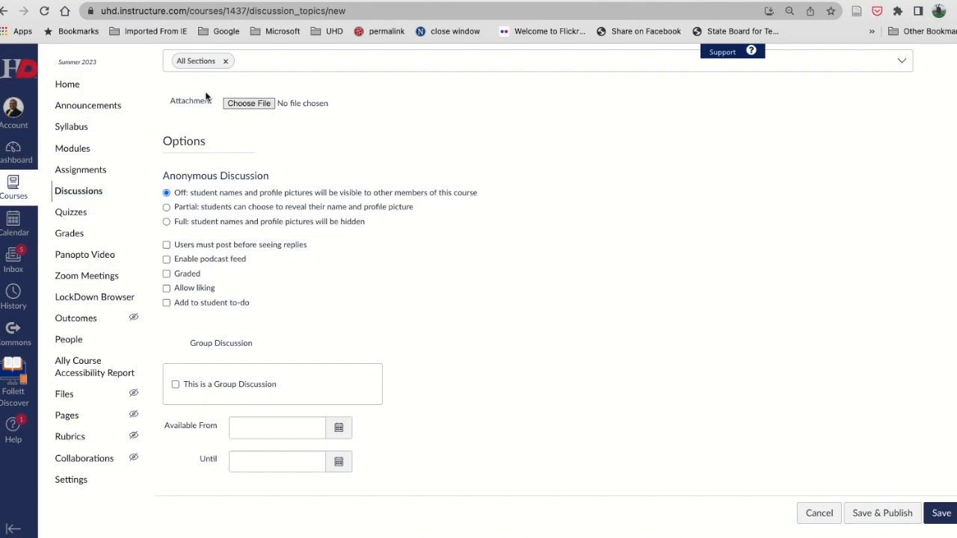
pyautogui.scroll(-1, 247, 153)
pyautogui.scroll(1, 212, 197)
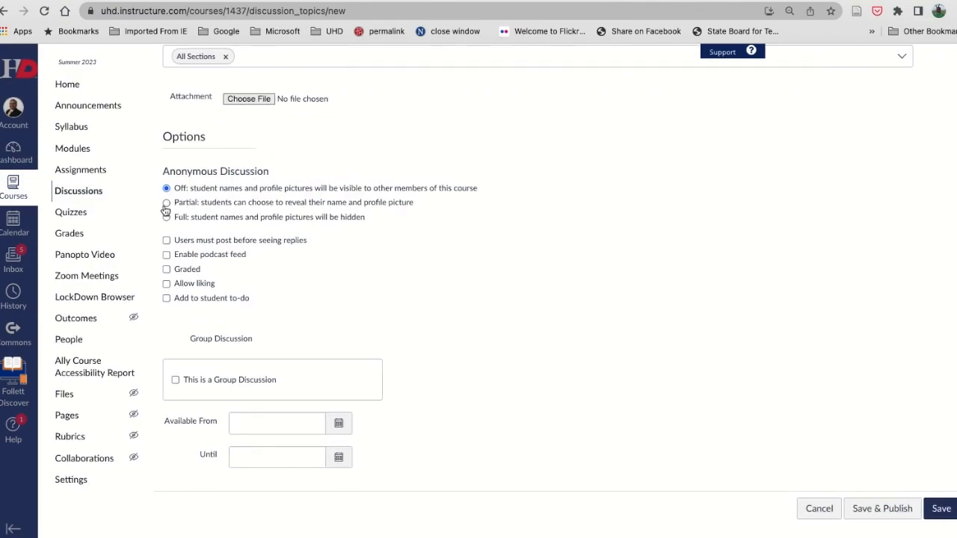
pyautogui.click(166, 240)
pyautogui.click(166, 269)
# Step: Set the discussion's points possible to 3 and its assignment group to Discussion
pyautogui.scroll(-2, 172, 271)
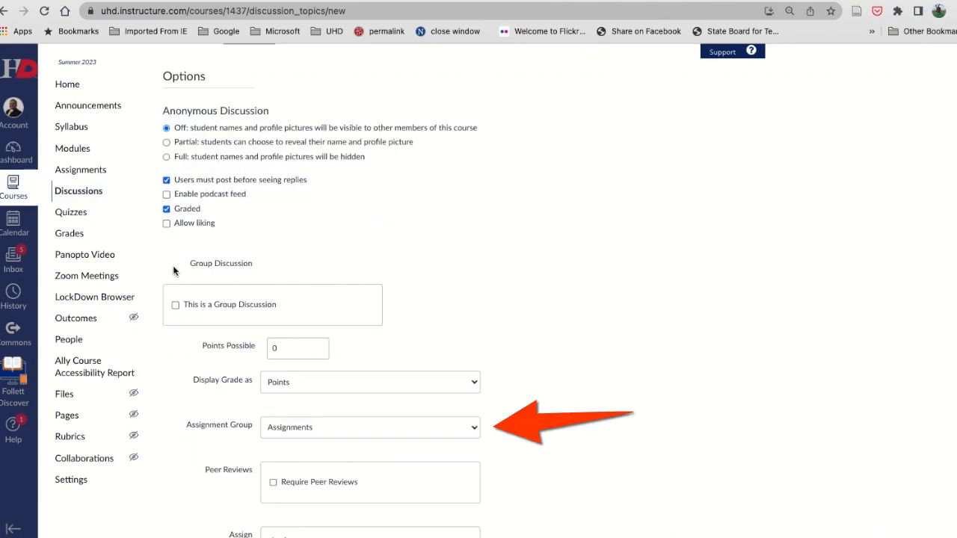
pyautogui.click(283, 348)
pyautogui.press('BackSpace')
pyautogui.click(308, 427)
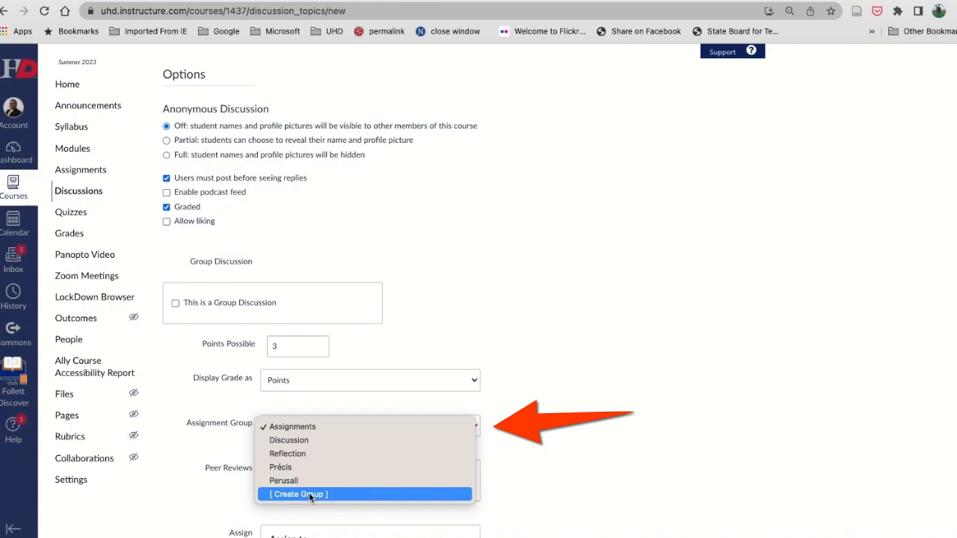
pyautogui.click(294, 441)
# Step: Set the discussion's due date to June 23, 2023 at 6:00 PM
pyautogui.scroll(-4, 293, 378)
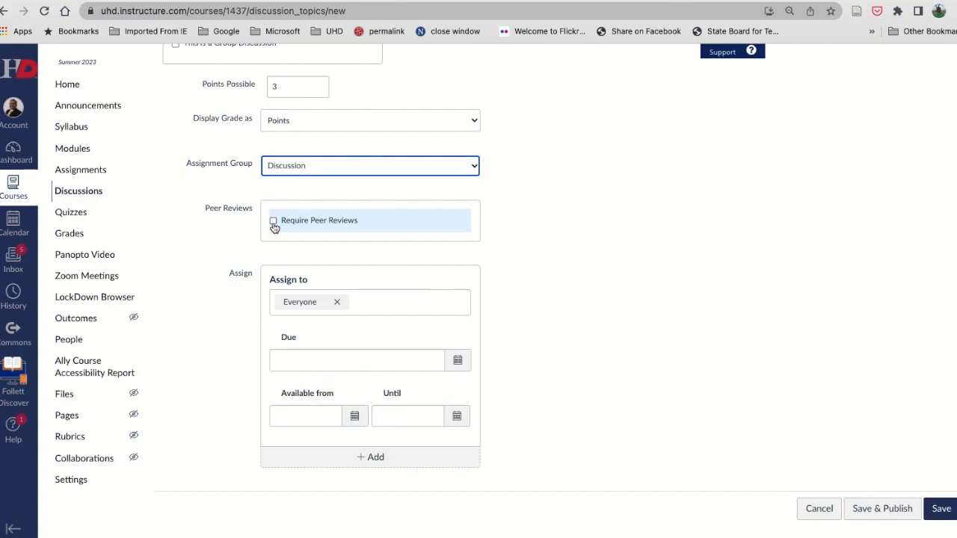
pyautogui.click(338, 358)
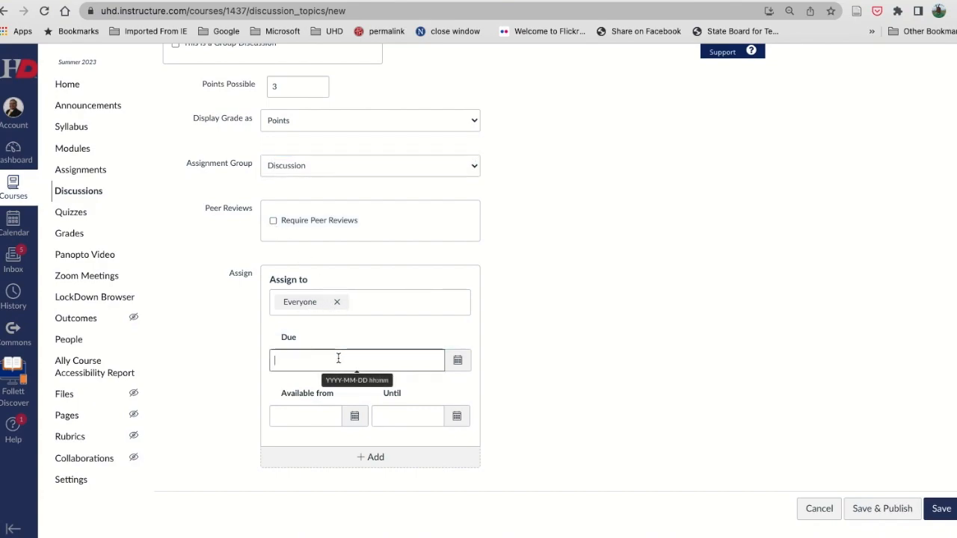
pyautogui.click(460, 362)
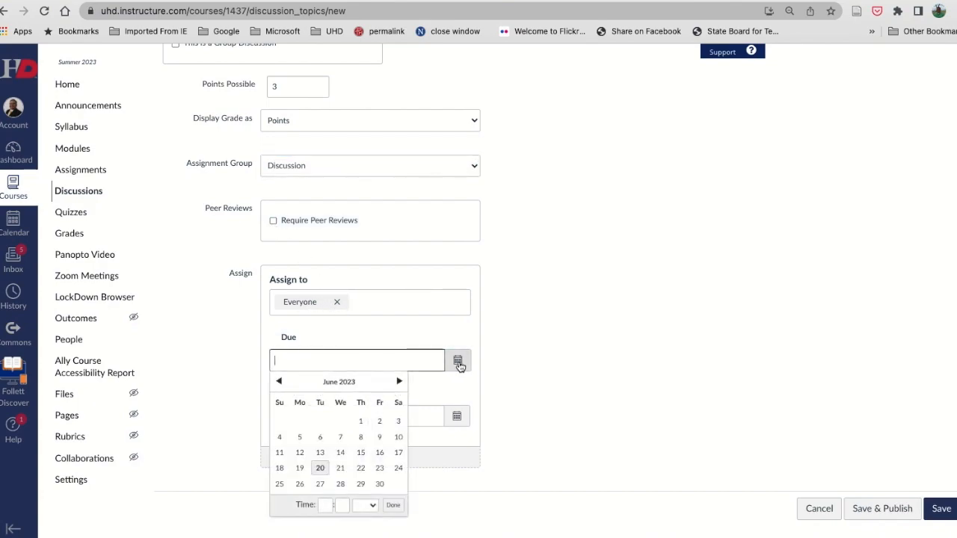
pyautogui.click(380, 468)
pyautogui.click(323, 504)
pyautogui.click(355, 463)
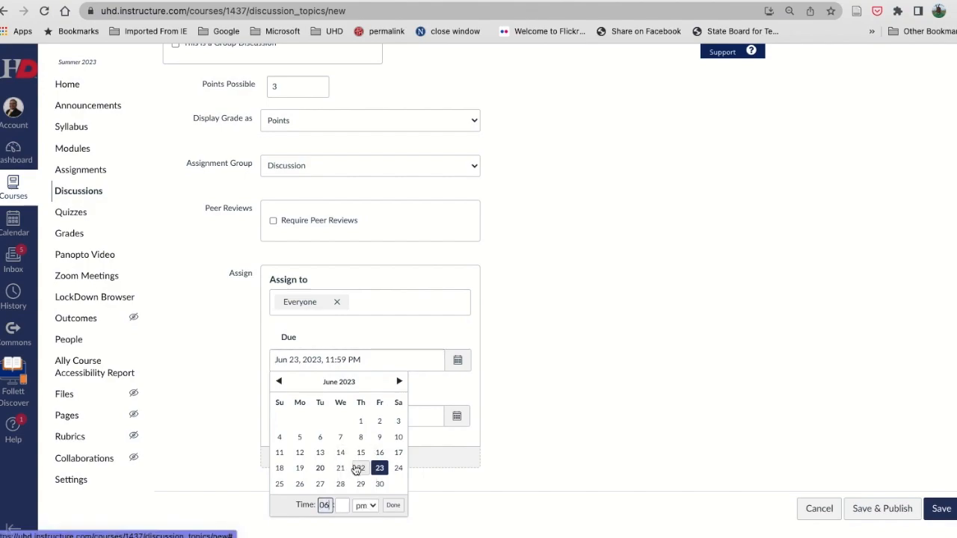
pyautogui.click(344, 505)
pyautogui.write('00')
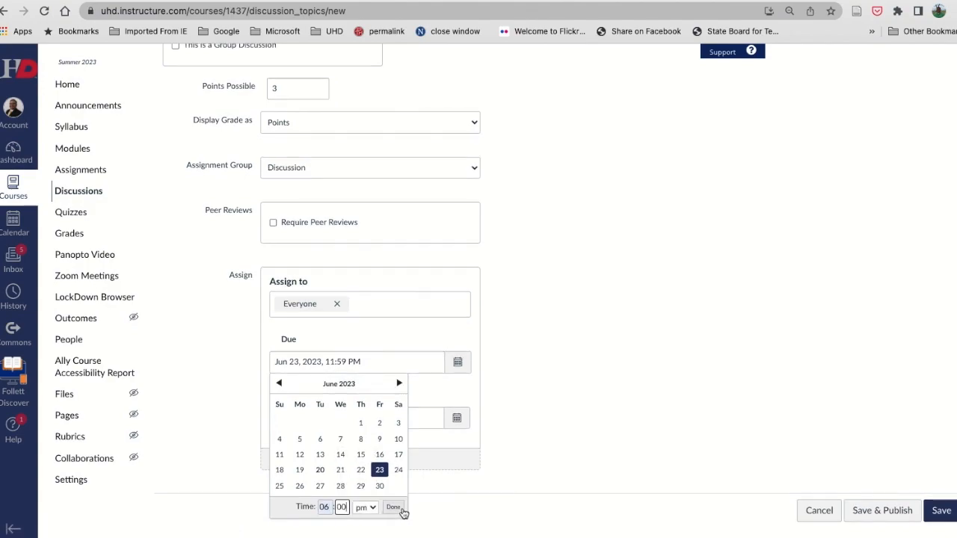
pyautogui.click(394, 507)
# Step: Make the discussion available from June 19 until June 25, 2023, and save it without publishing
pyautogui.click(354, 416)
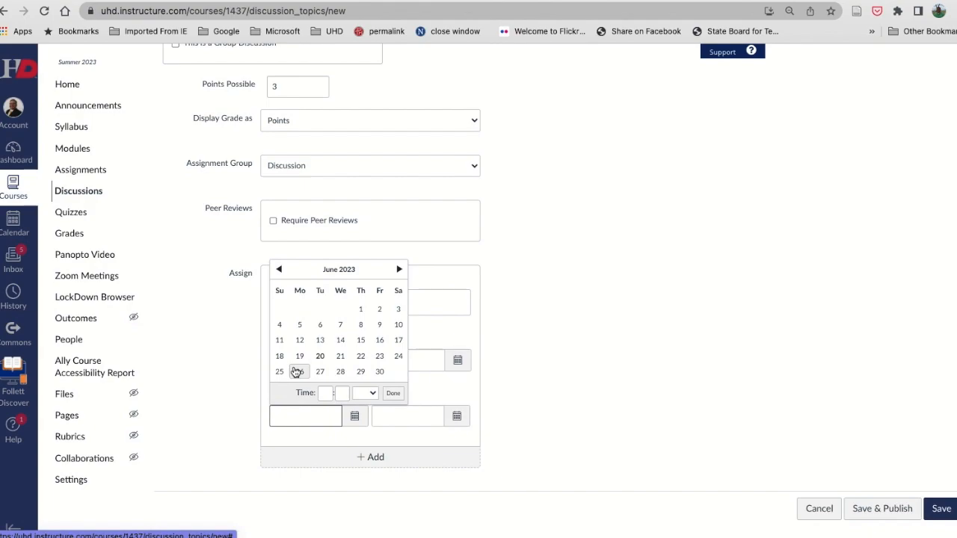
pyautogui.click(299, 356)
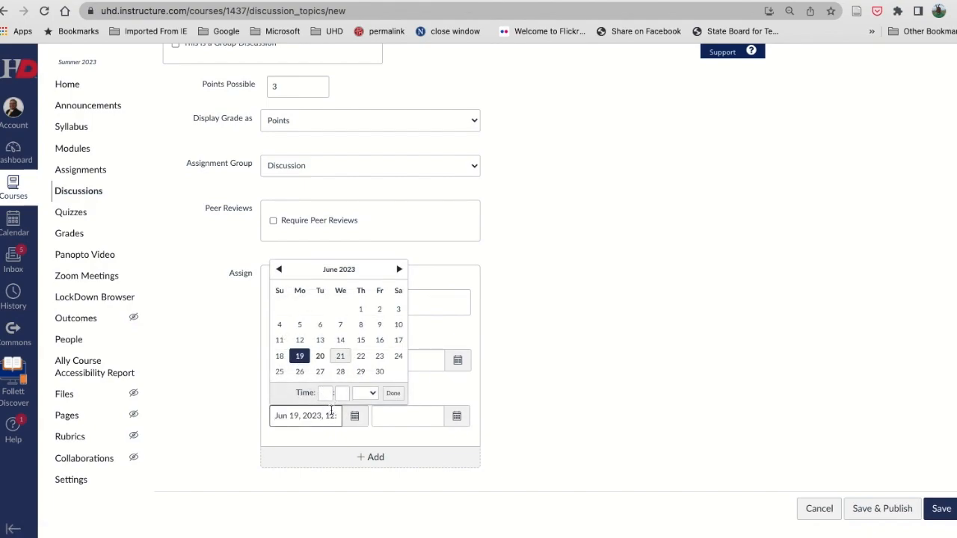
pyautogui.click(390, 415)
pyautogui.click(457, 408)
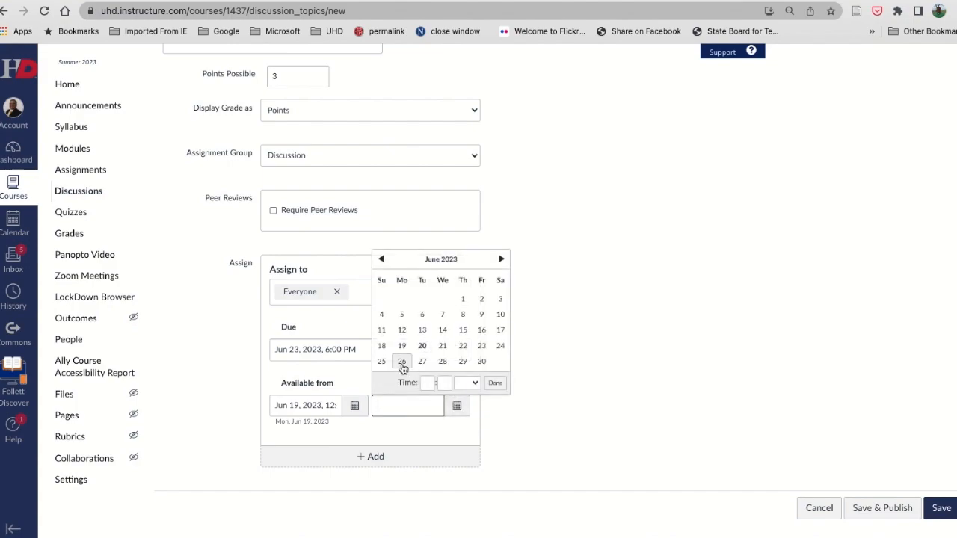
pyautogui.click(382, 361)
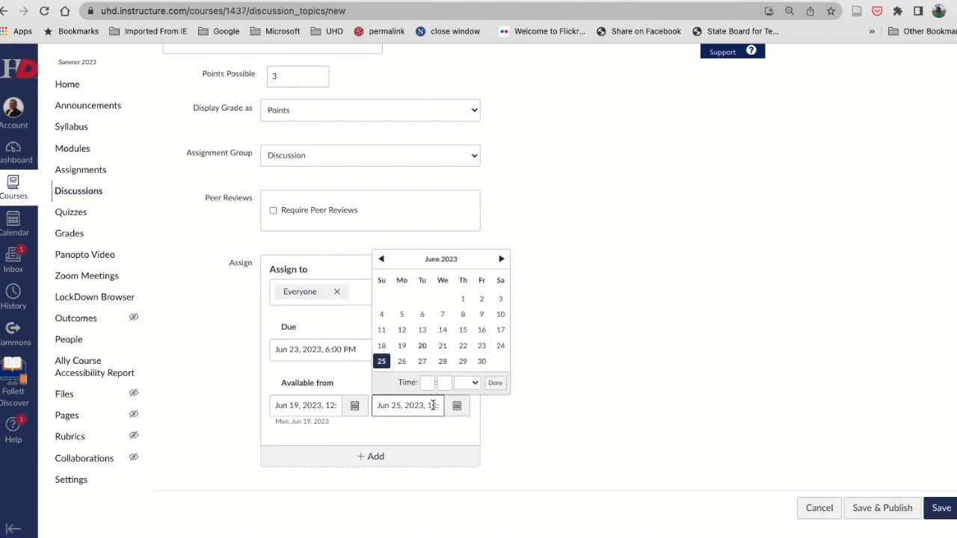
pyautogui.click(497, 389)
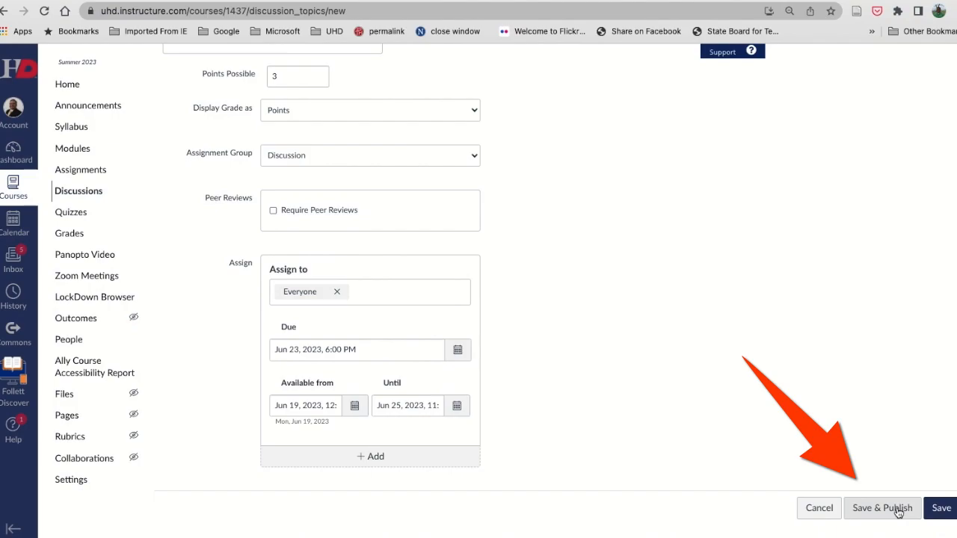
pyautogui.click(934, 514)
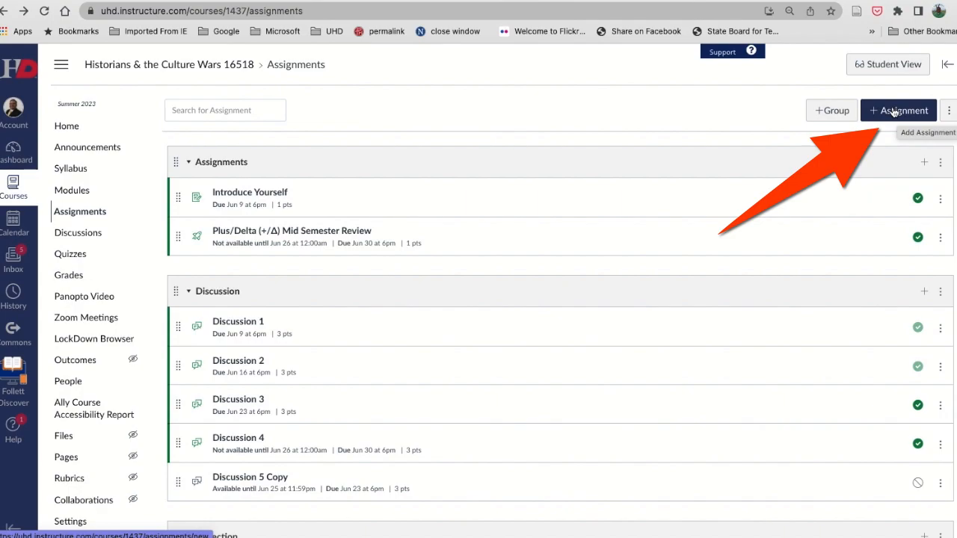
# Step: Start a new course assignment, review the History Précis Assignment PDF, and name the assignment "Précis 1"
pyautogui.click(894, 112)
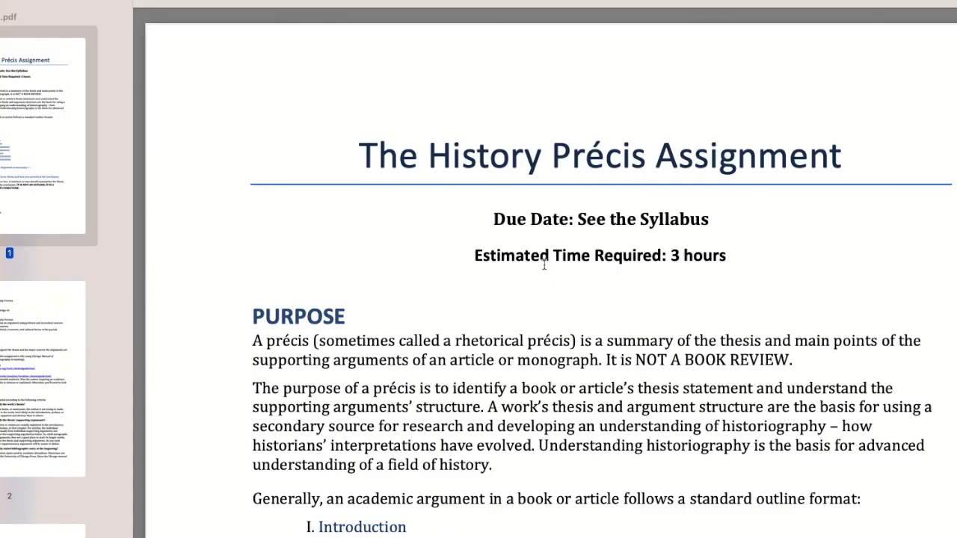
pyautogui.scroll(-3, 534, 263)
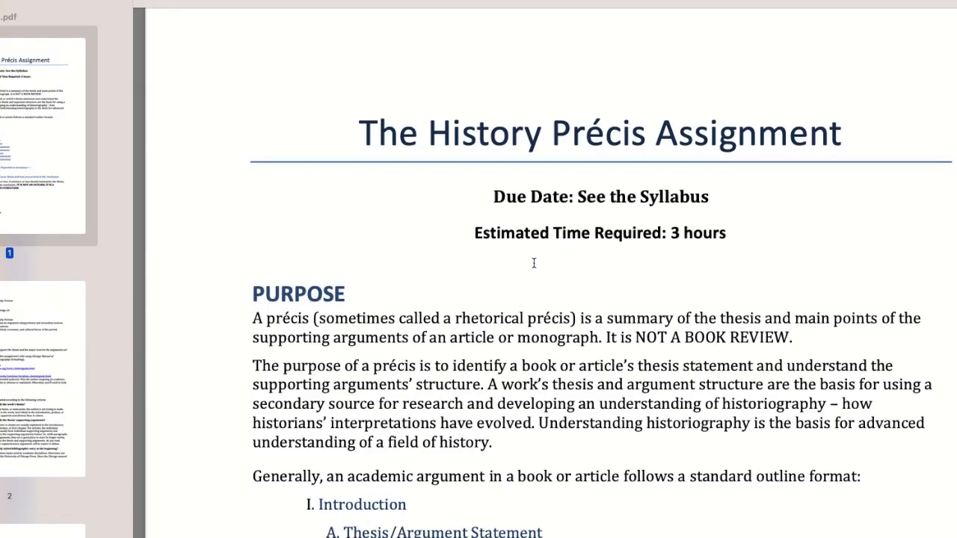
pyautogui.scroll(-10, 533, 263)
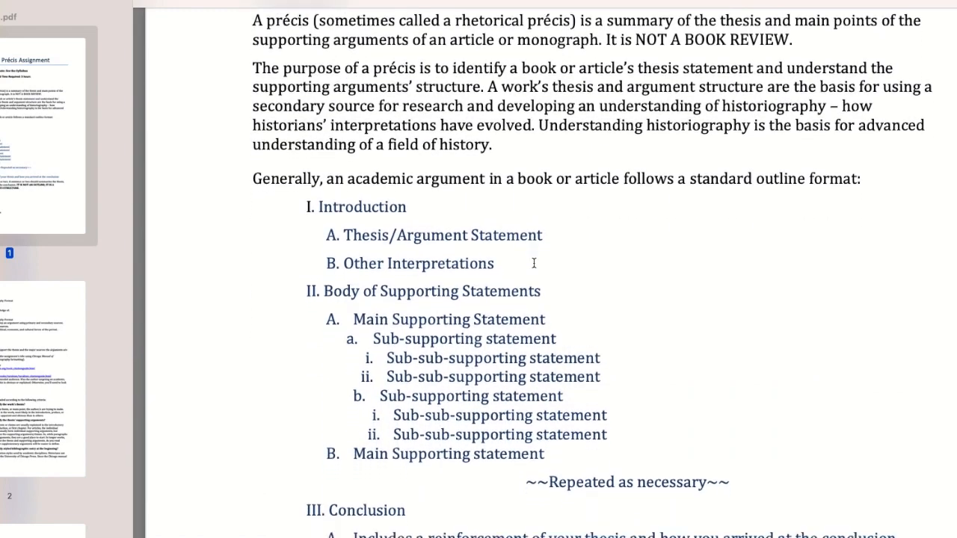
pyautogui.scroll(-3, 508, 257)
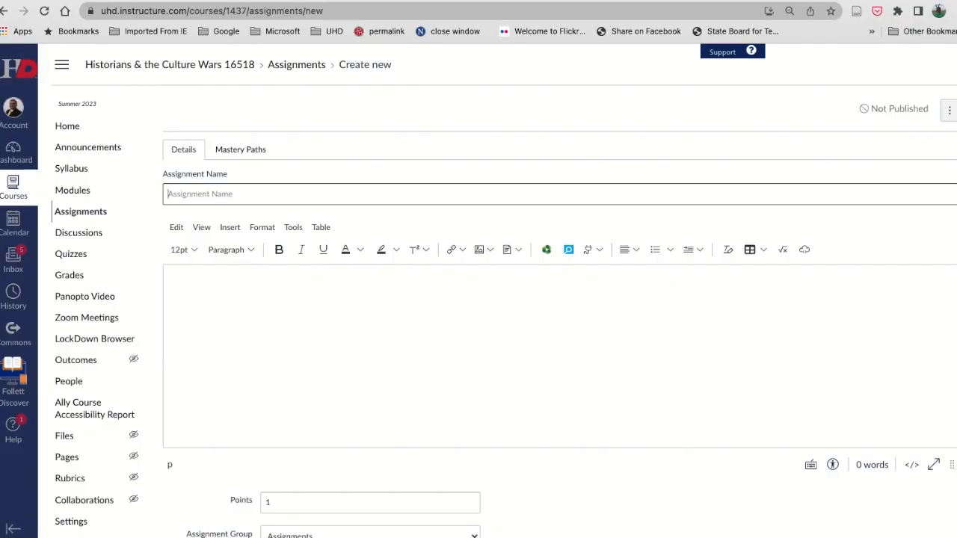
pyautogui.write('Précis 1')
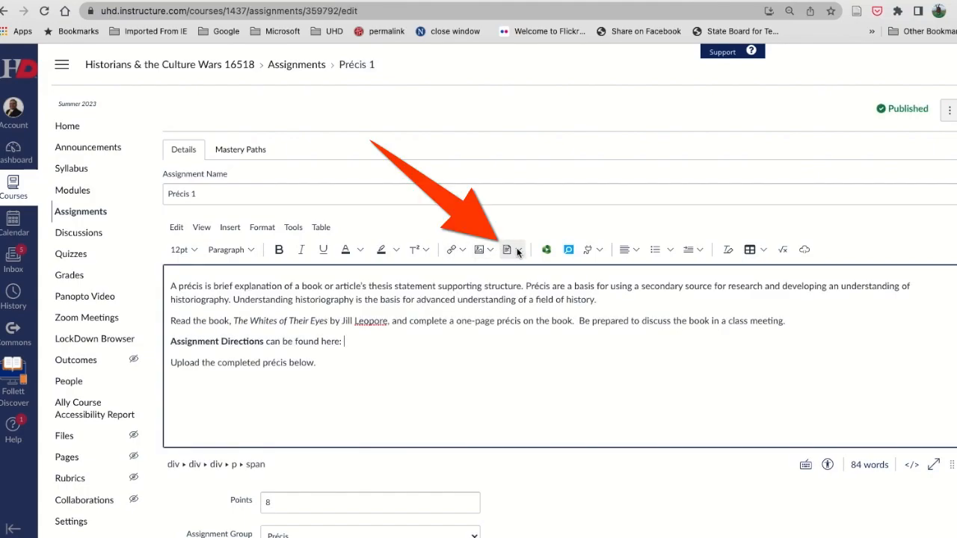
# Step: Upload Précis Assignment_Rev21.pdf into the Précis 1 description as a link after "Assignment Directions can be found here:"
pyautogui.click(515, 249)
pyautogui.click(527, 268)
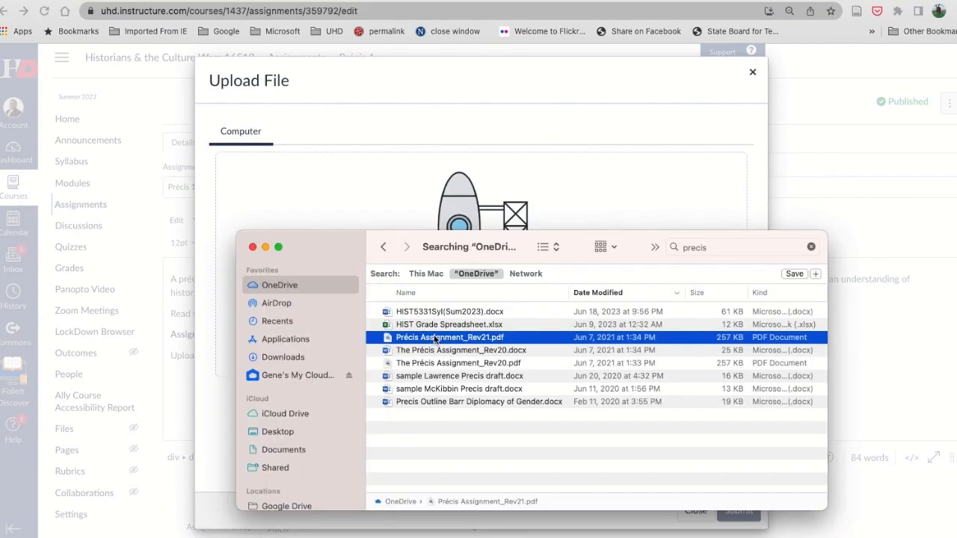
pyautogui.moveTo(435, 340); pyautogui.dragTo(382, 196)
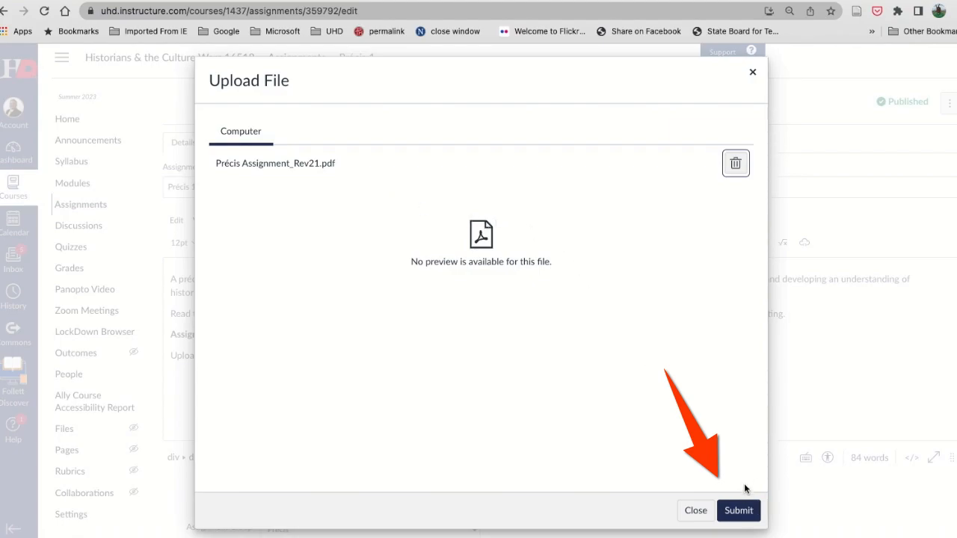
pyautogui.click(743, 509)
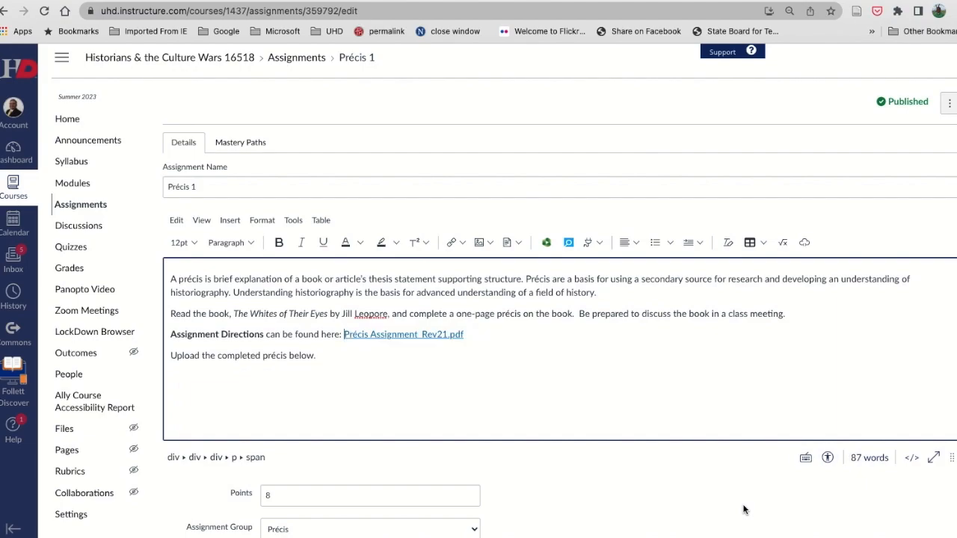
# Step: Examine the Précis 1 settings for points, assignment group, grade display and submission type
pyautogui.scroll(-3, 511, 411)
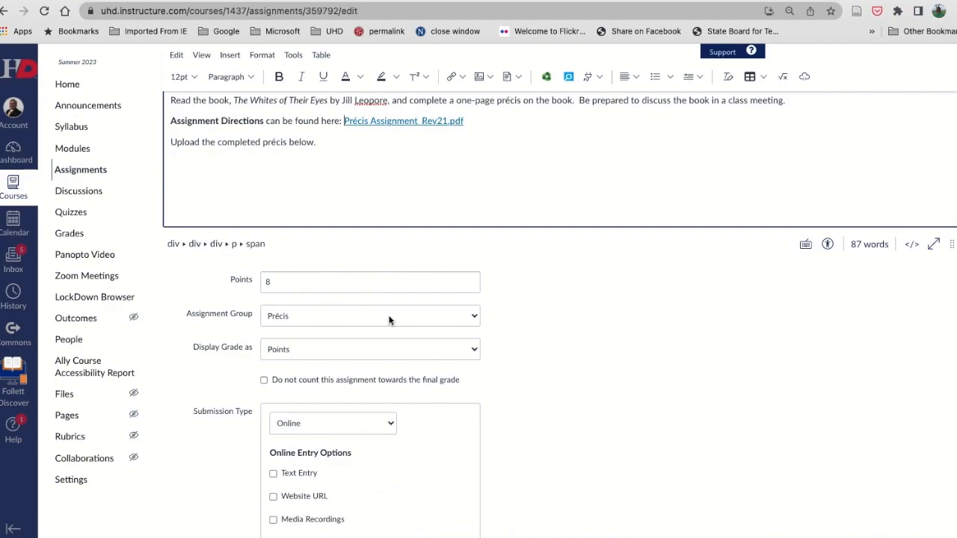
pyautogui.scroll(-1, 427, 301)
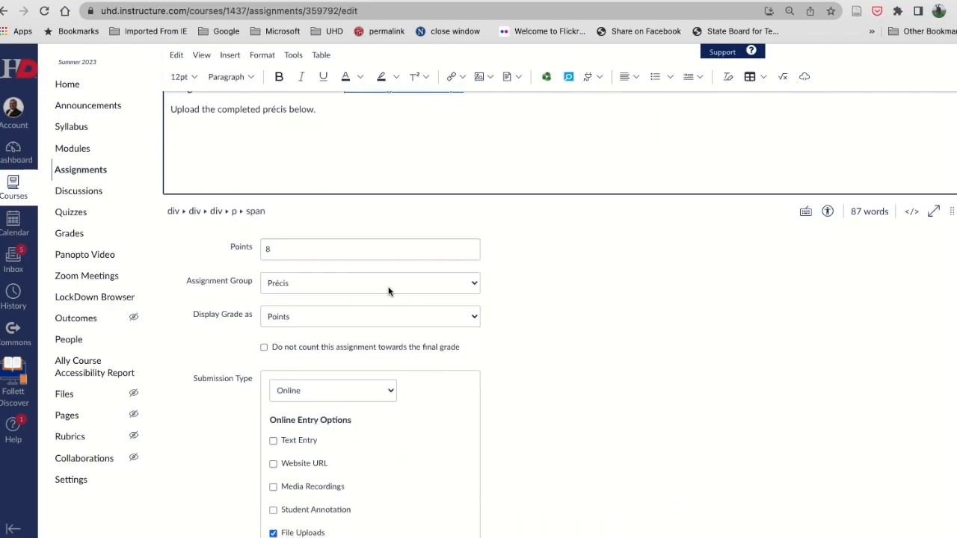
pyautogui.scroll(-3, 388, 291)
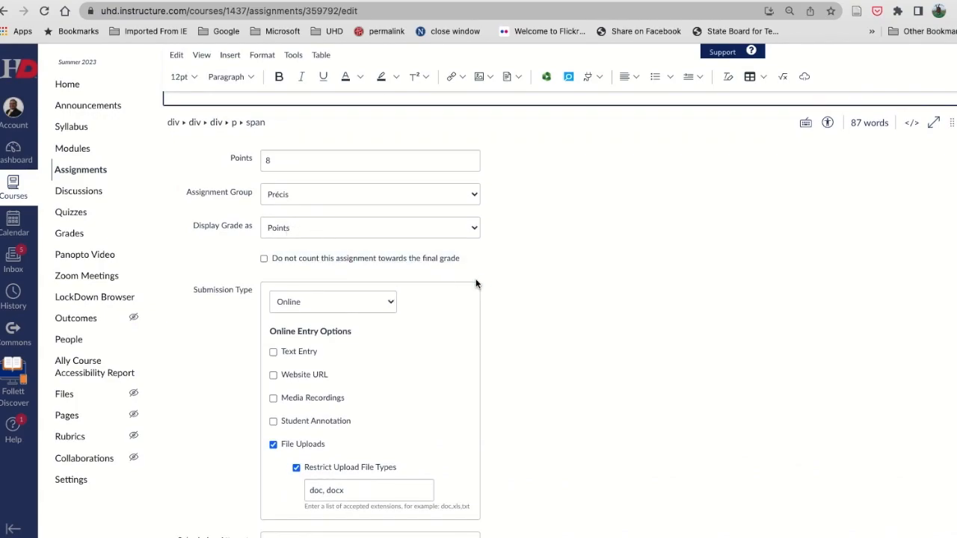
# Step: Review the Précis 1 options for allowed attempts, group assignment, peer reviews and who it is assigned to
pyautogui.scroll(-3, 450, 273)
pyautogui.scroll(-5, 348, 383)
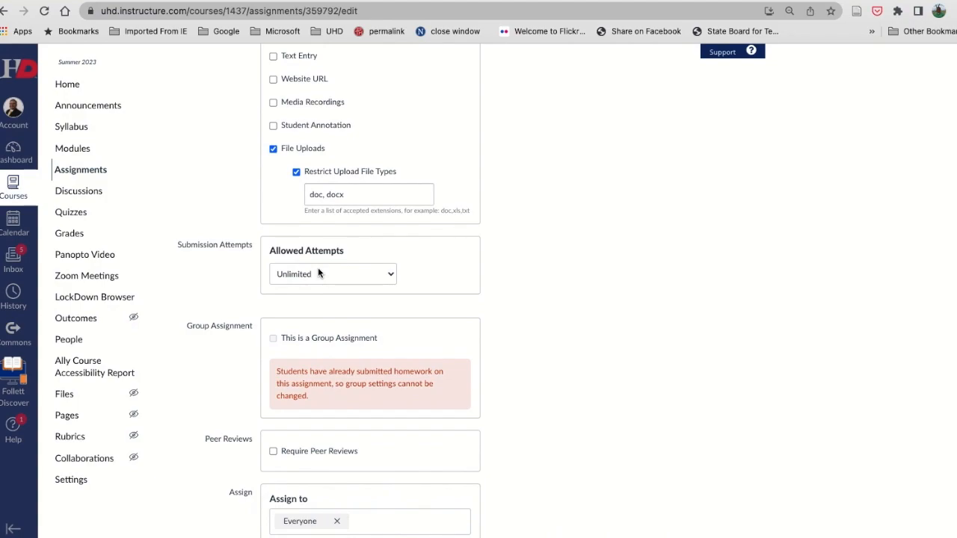
pyautogui.scroll(-5, 284, 266)
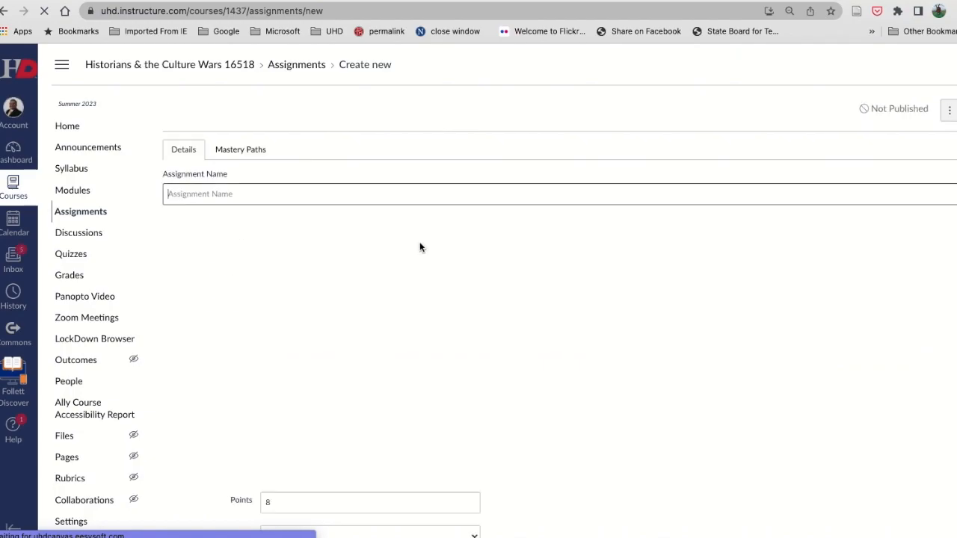
# Step: Name the new assignment "Unit 1 Reflection" and fill its description with the reflection Directions and the three-question Prompt
pyautogui.click(256, 192)
pyautogui.write('Unit 1 Ref')
pyautogui.scroll(-1, 251, 211)
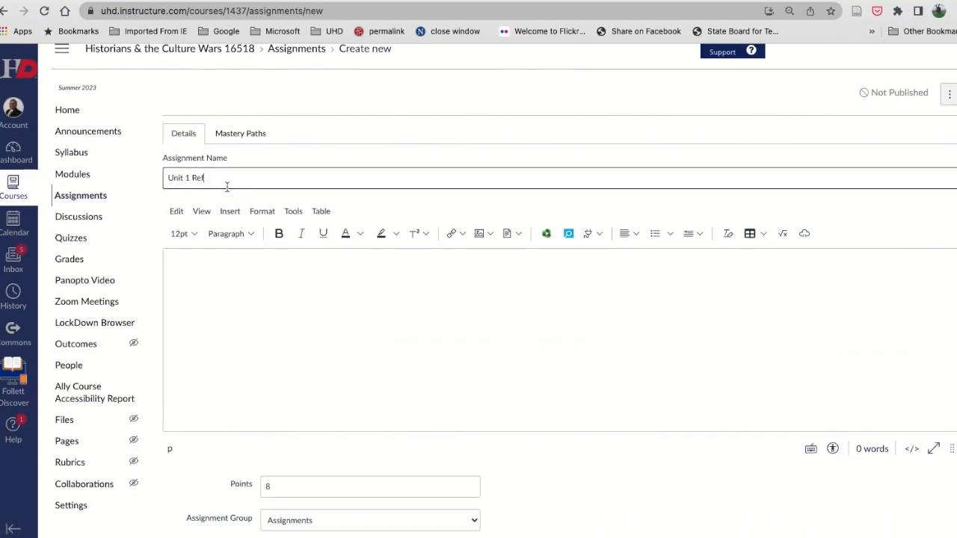
pyautogui.click(266, 209)
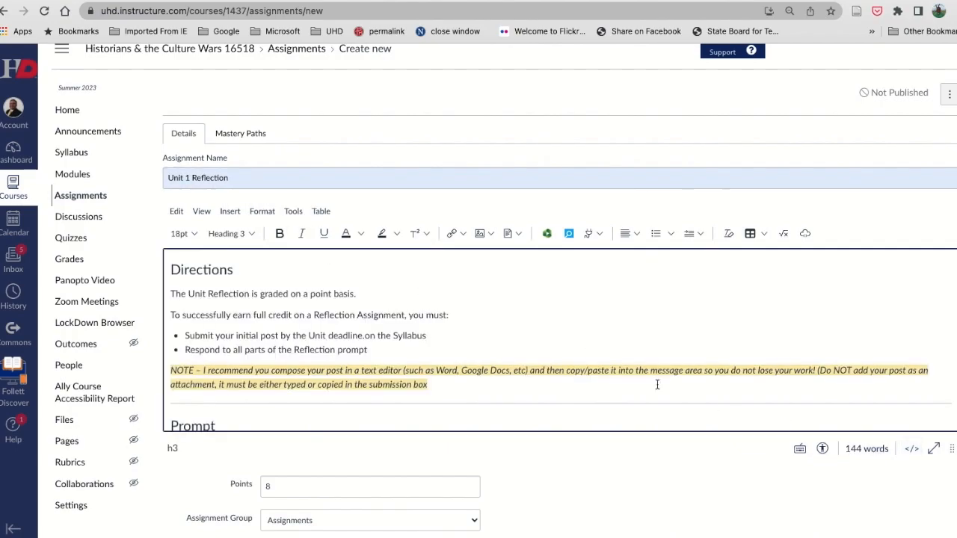
pyautogui.scroll(1, 440, 310)
pyautogui.scroll(-4, 448, 314)
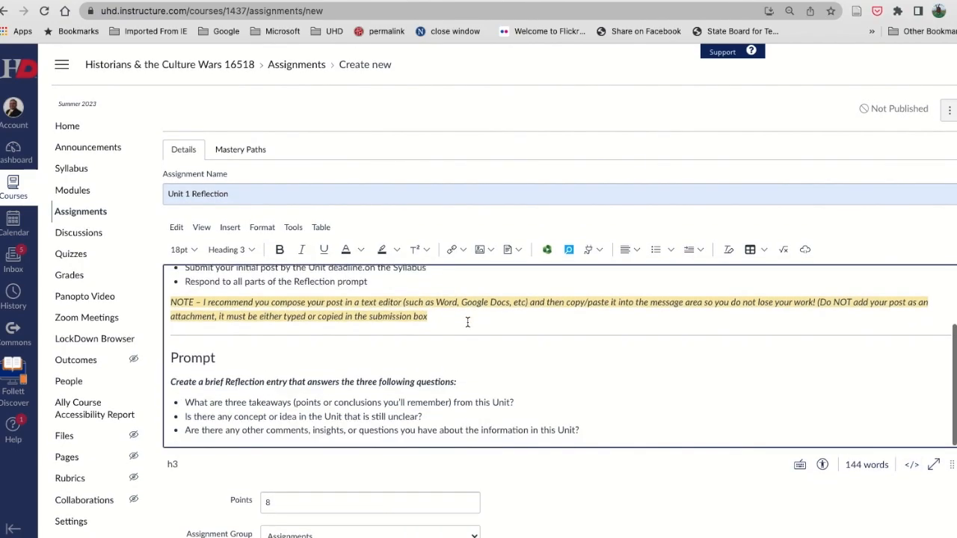
# Step: Set the Unit 1 Reflection to 3 points and place it in the Reflection assignment group
pyautogui.scroll(-4, 468, 322)
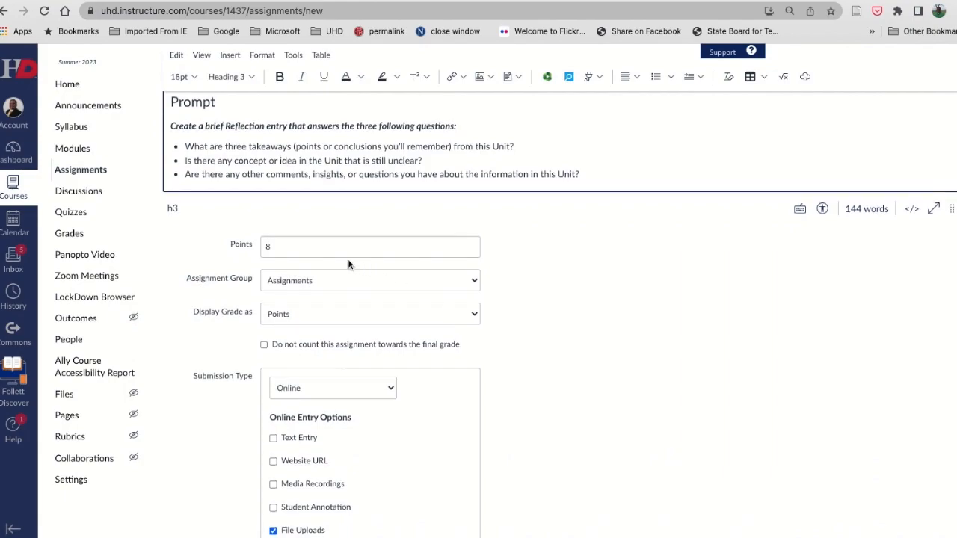
pyautogui.click(322, 254)
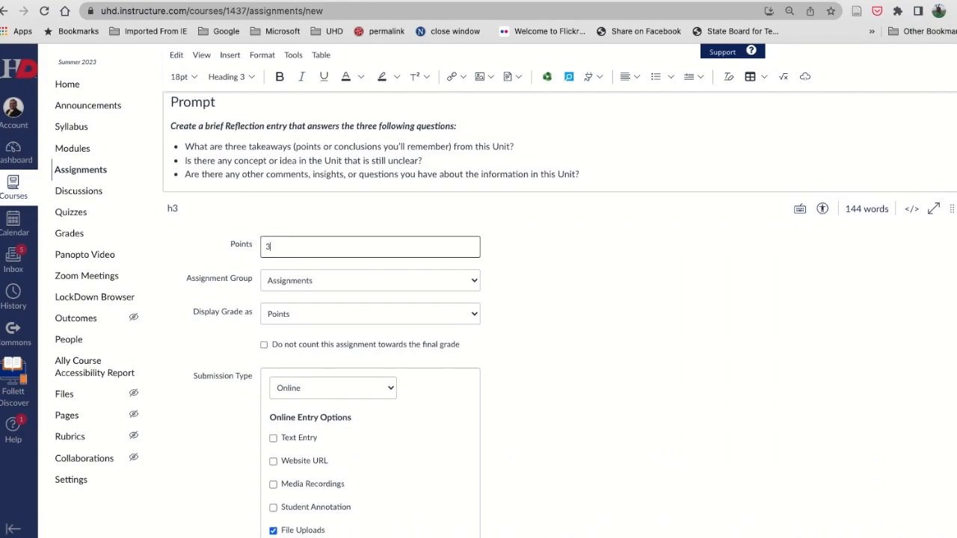
pyautogui.scroll(-2, 322, 232)
pyautogui.click(305, 213)
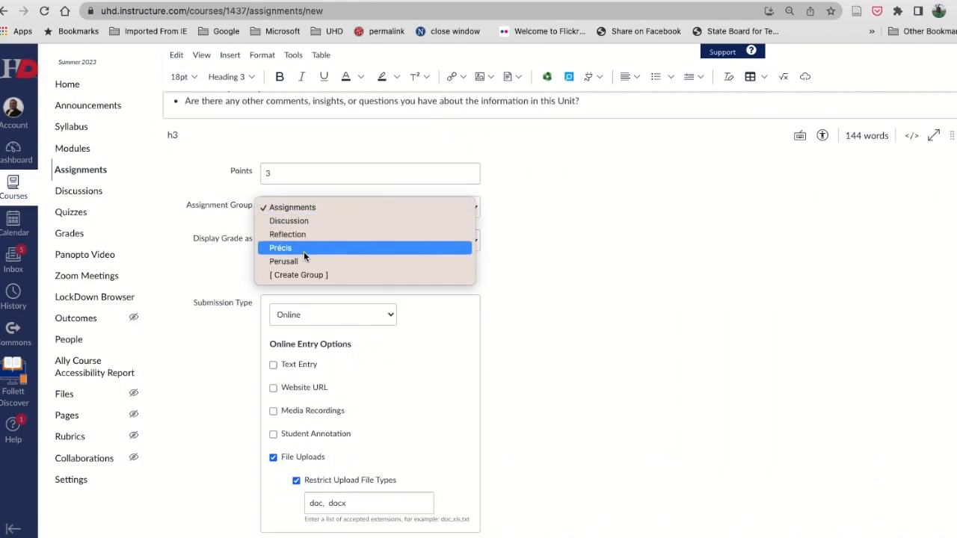
pyautogui.click(303, 235)
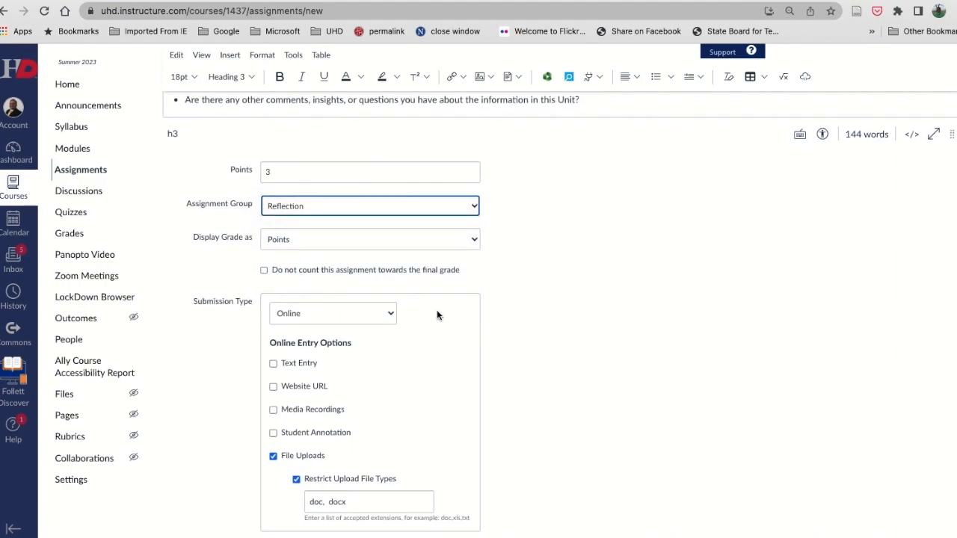
# Step: Make Text Entry the only online submission option, disabling File Uploads
pyautogui.scroll(-3, 438, 314)
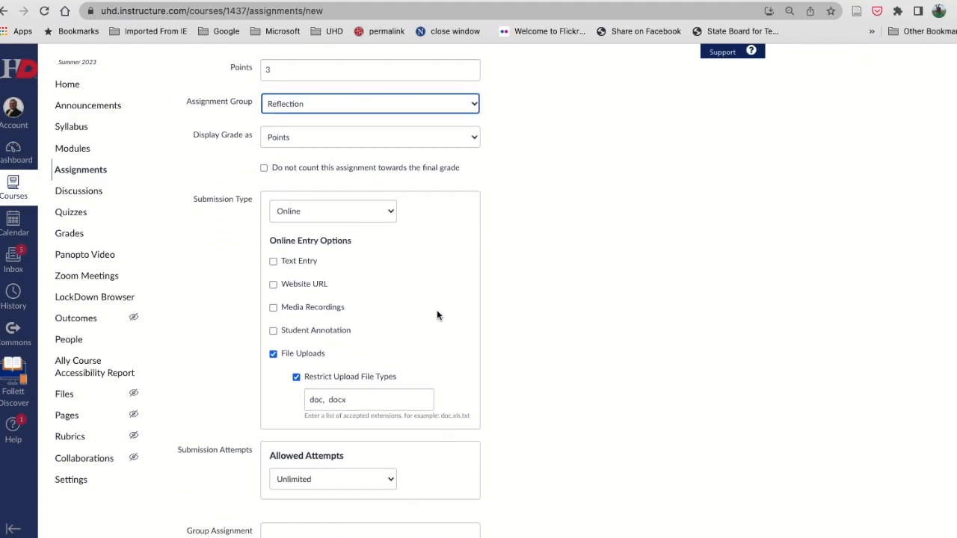
pyautogui.click(274, 259)
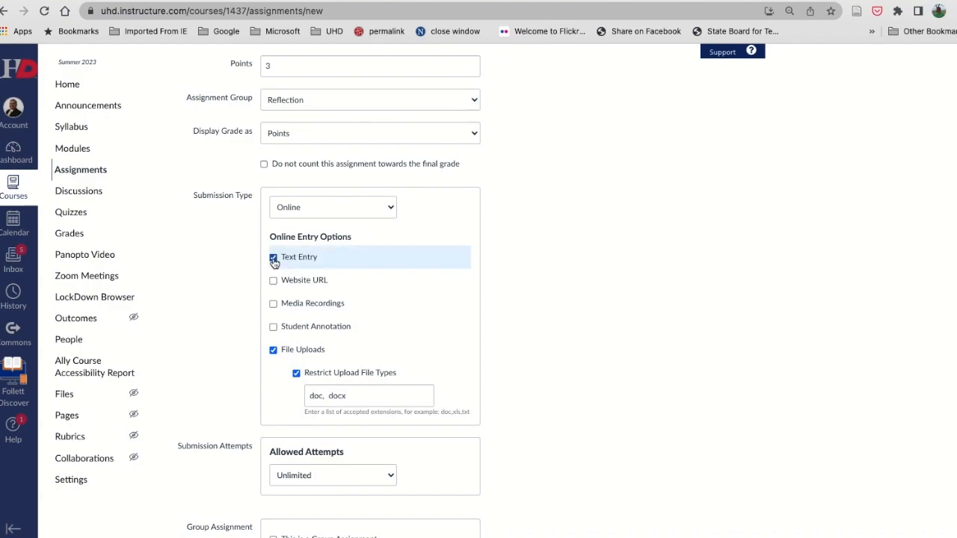
pyautogui.click(274, 350)
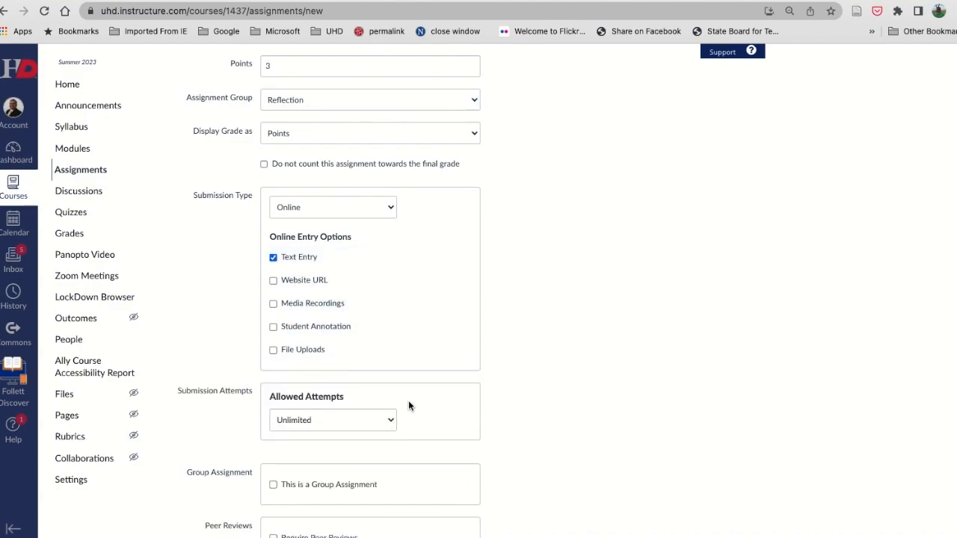
# Step: Set the Unit 1 Reflection due date to June 30, 2023, 6:00 PM, and save and publish the assignment
pyautogui.scroll(-2, 408, 404)
pyautogui.scroll(-4, 408, 404)
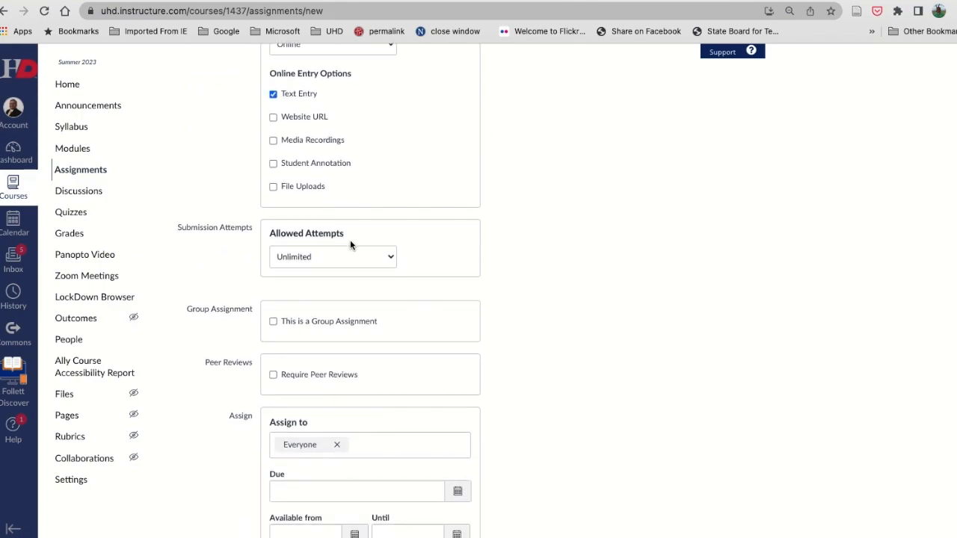
pyautogui.scroll(-3, 388, 299)
pyautogui.click(396, 376)
pyautogui.click(455, 380)
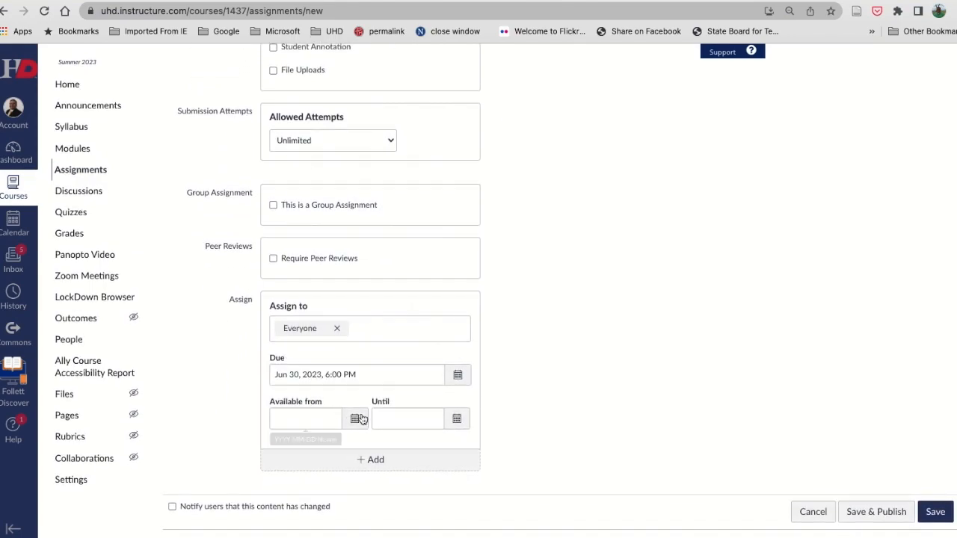
pyautogui.click(860, 512)
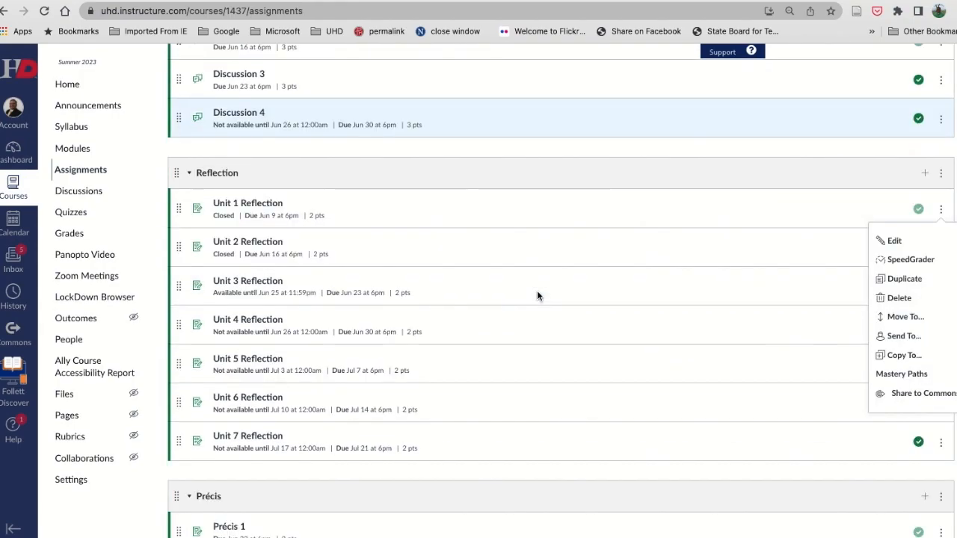
# Step: Duplicate the Unit 1 Reflection assignment and change the unit number in the copy's name to 8
pyautogui.scroll(-3, 537, 296)
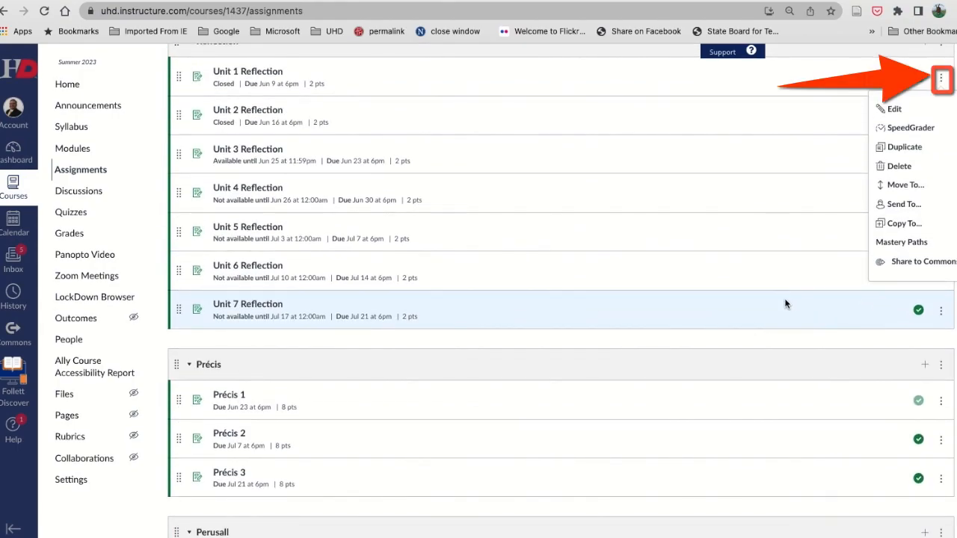
pyautogui.click(902, 149)
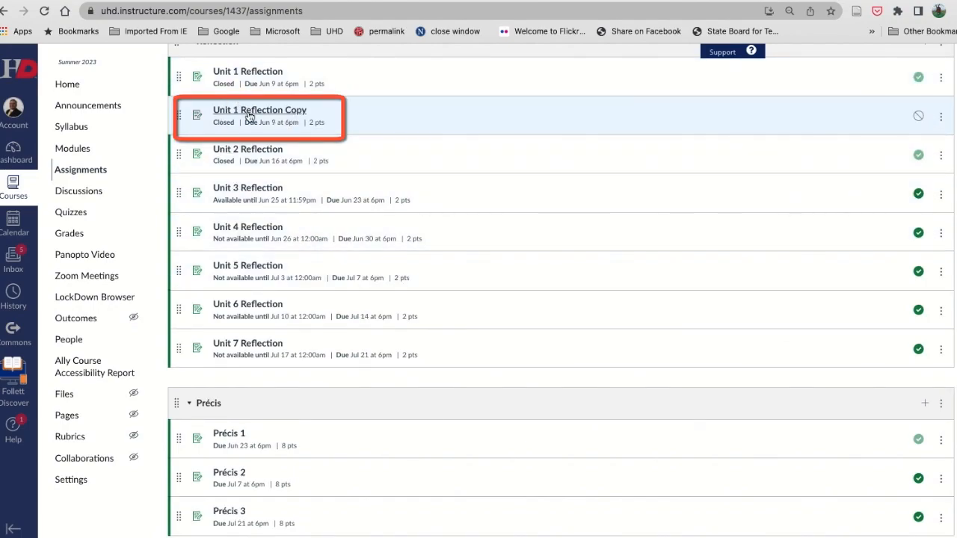
pyautogui.click(259, 111)
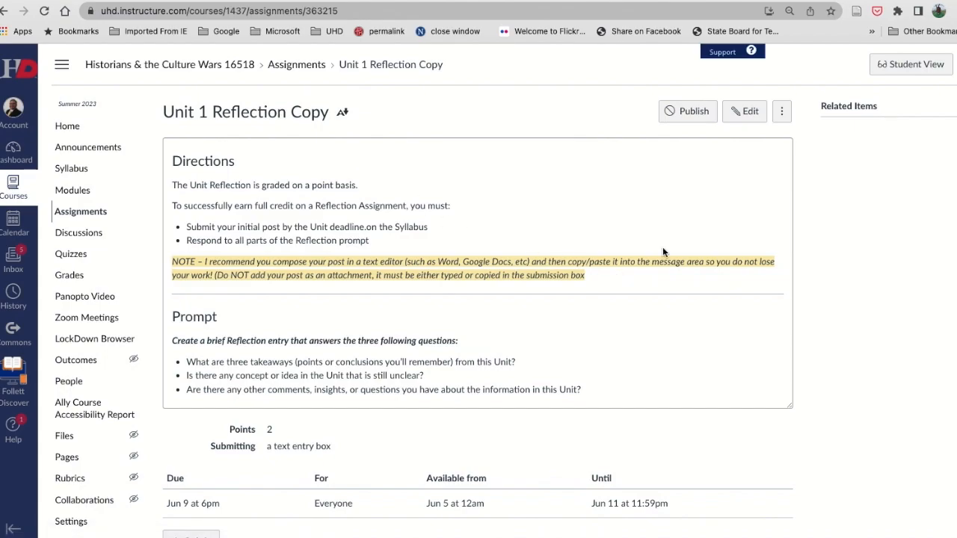
pyautogui.click(745, 111)
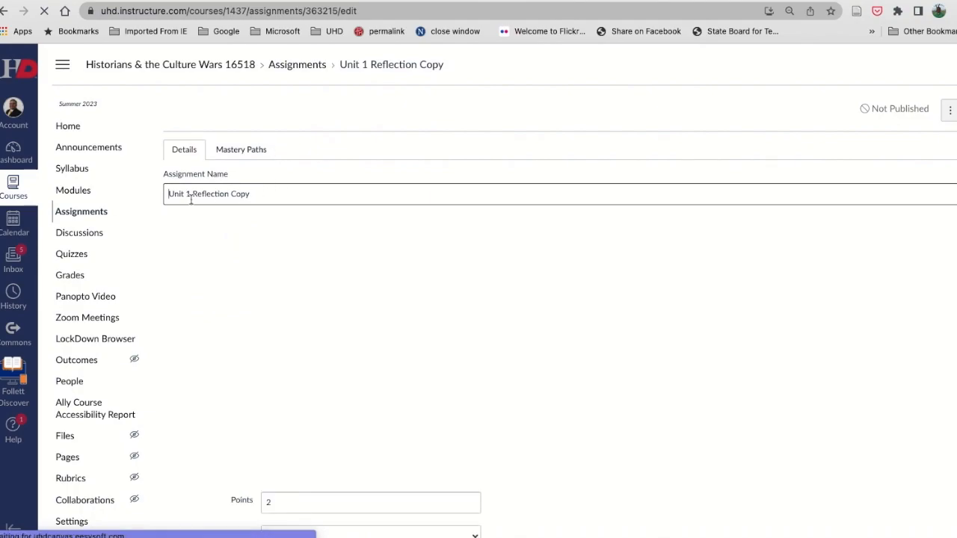
pyautogui.click(187, 195)
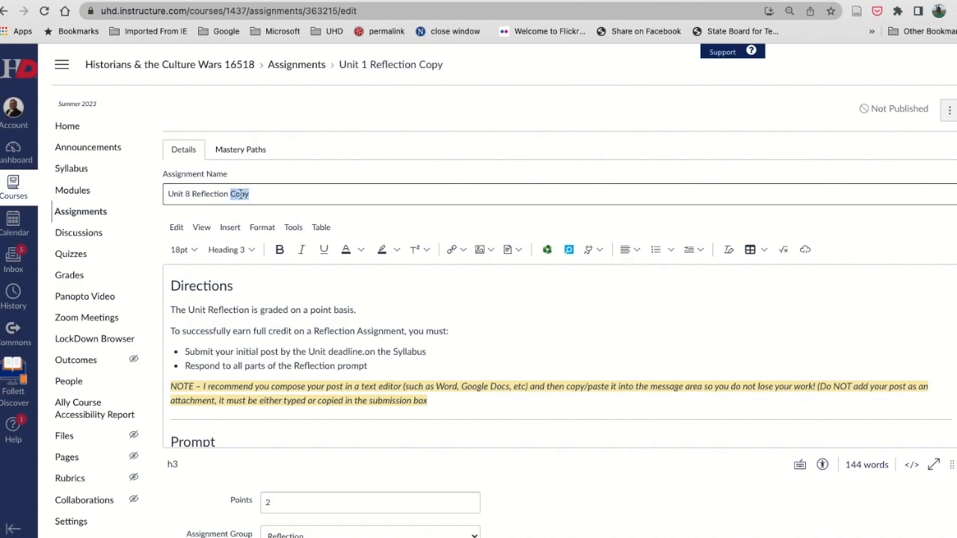
# Step: Review the copied reflection's settings and due date calendar, and save the assignment without publishing
pyautogui.scroll(-8, 413, 338)
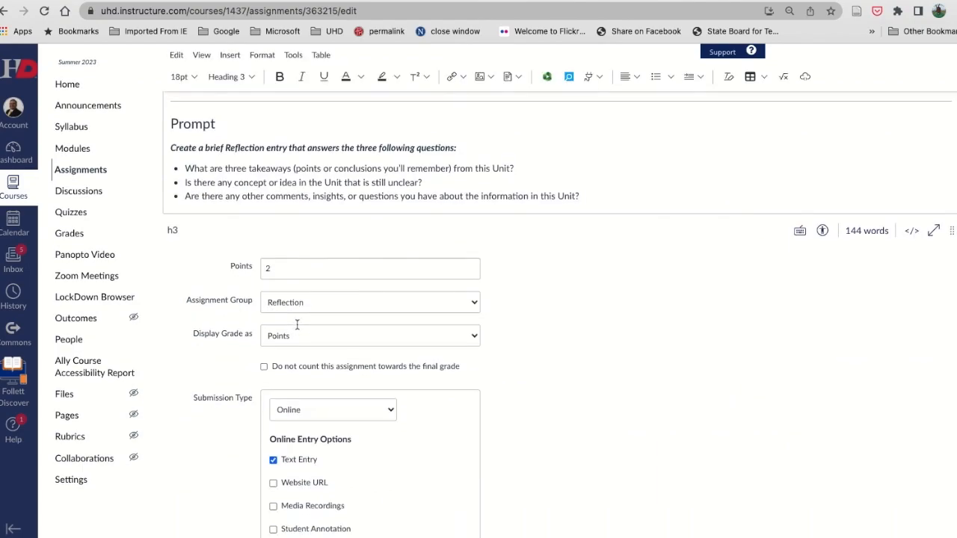
pyautogui.scroll(-2, 412, 338)
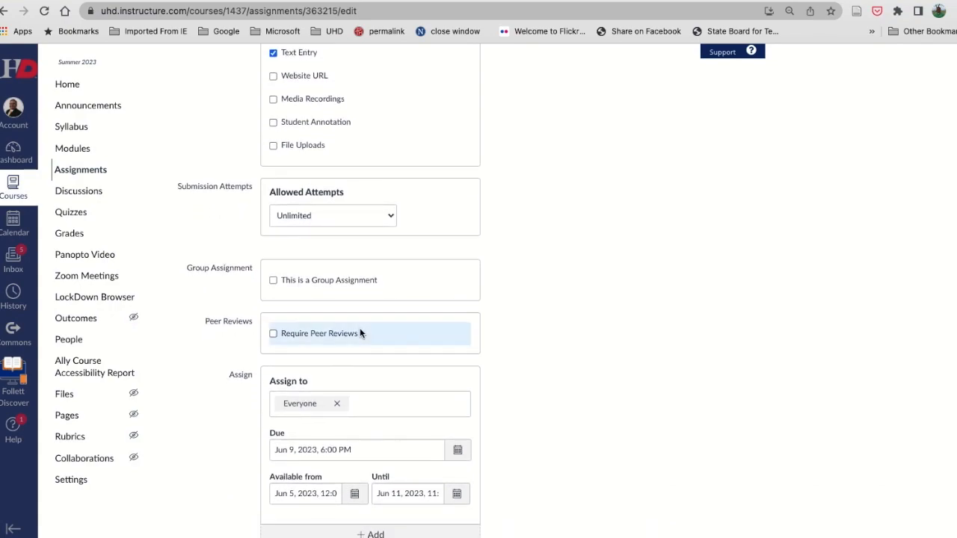
pyautogui.scroll(-2, 359, 334)
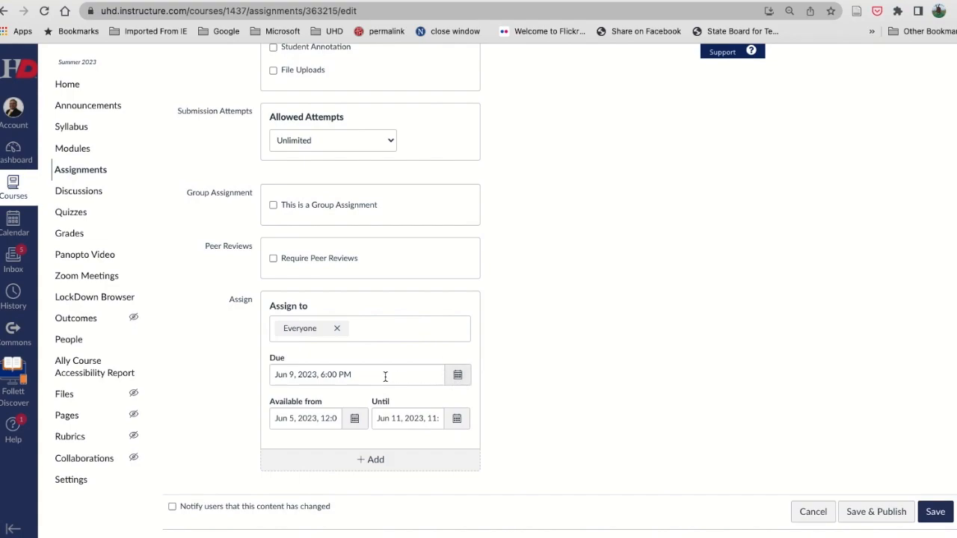
pyautogui.click(457, 376)
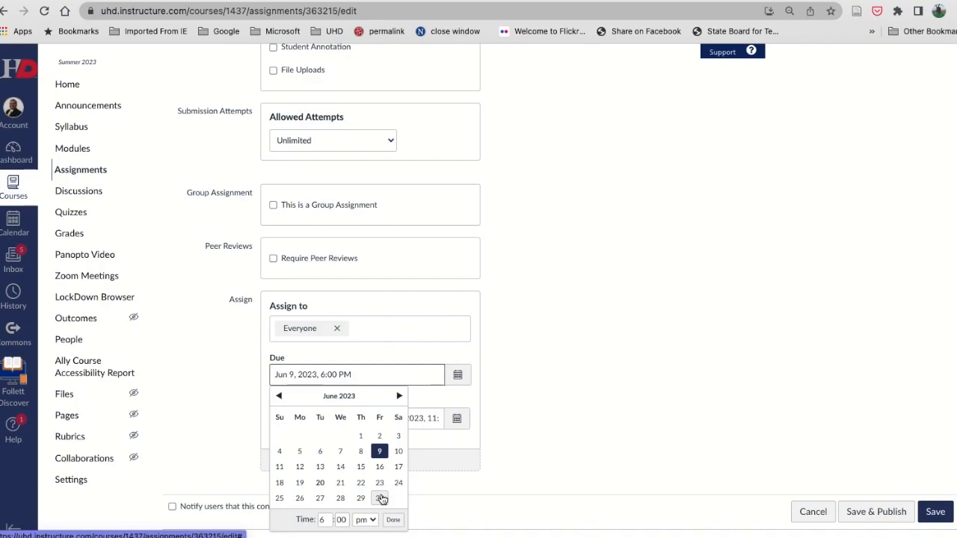
pyautogui.click(416, 447)
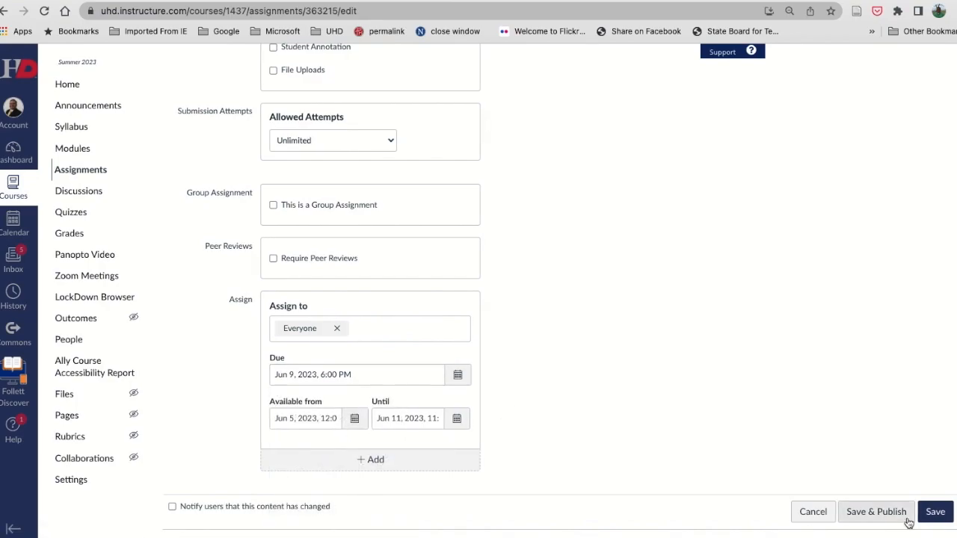
pyautogui.click(935, 512)
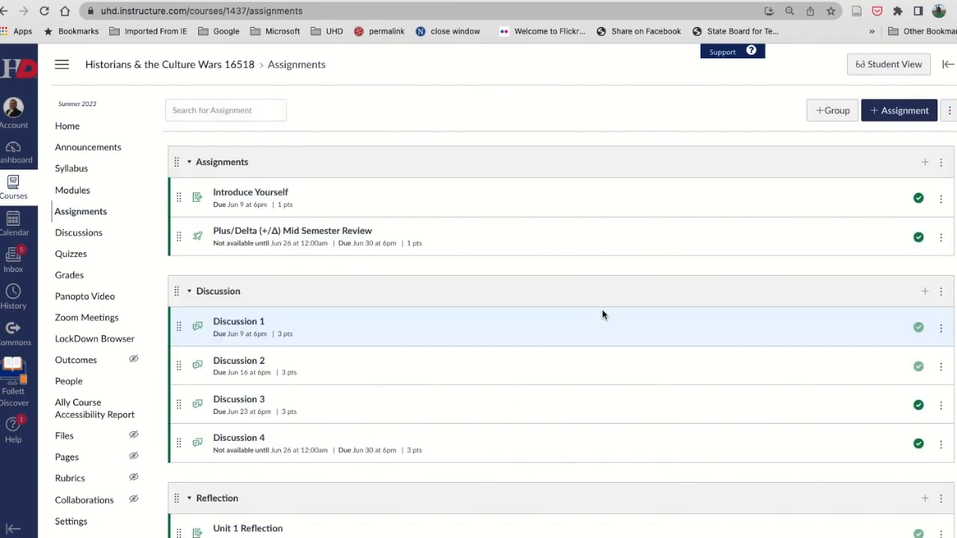
# Step: Look over the course's assignments in the Reflection, Précis and Perusall groups
pyautogui.scroll(-1, 514, 306)
pyautogui.scroll(-6, 514, 305)
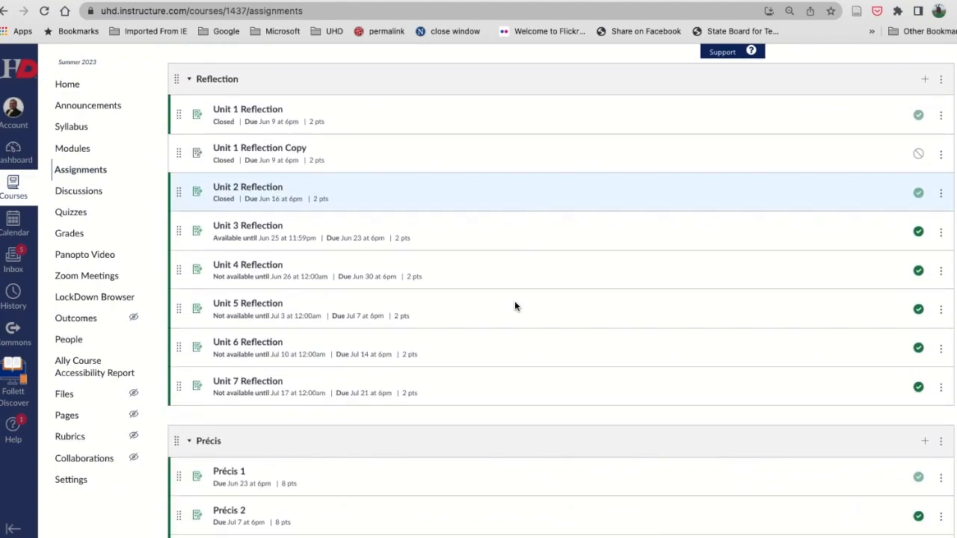
pyautogui.scroll(-5, 514, 304)
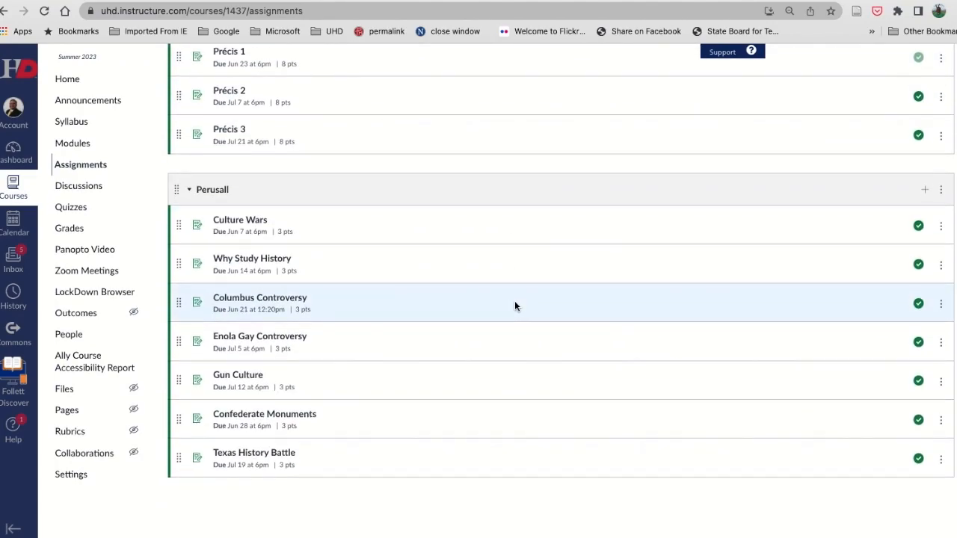